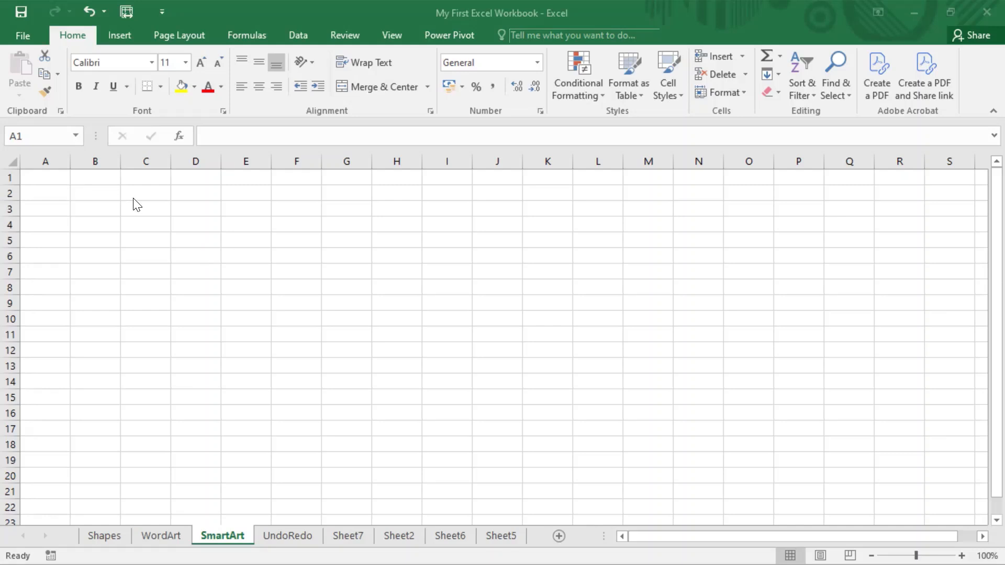
# Select cell B2 and open the SmartArt graphic chooser from the Insert tab.
pyautogui.click(63, 181)
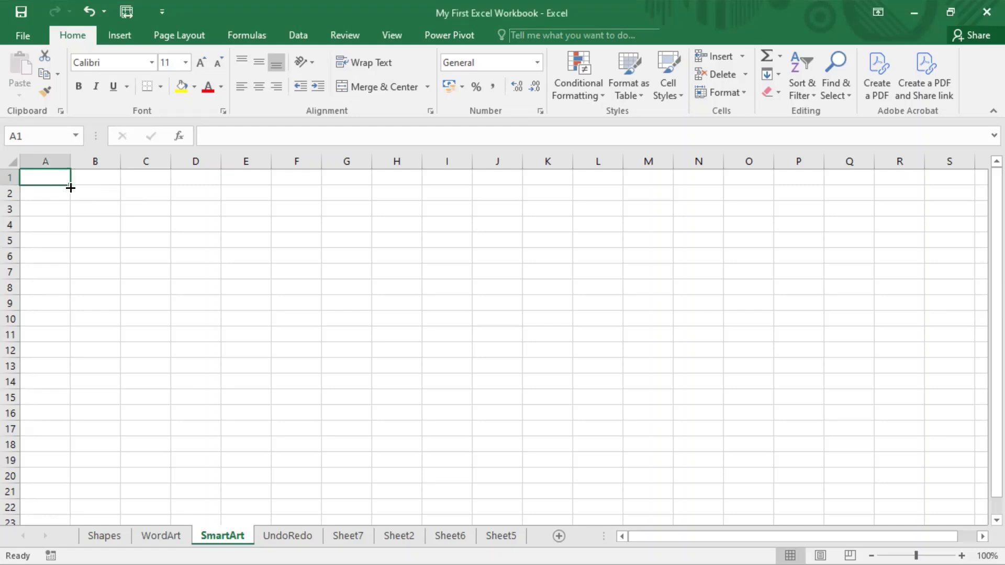
pyautogui.click(107, 195)
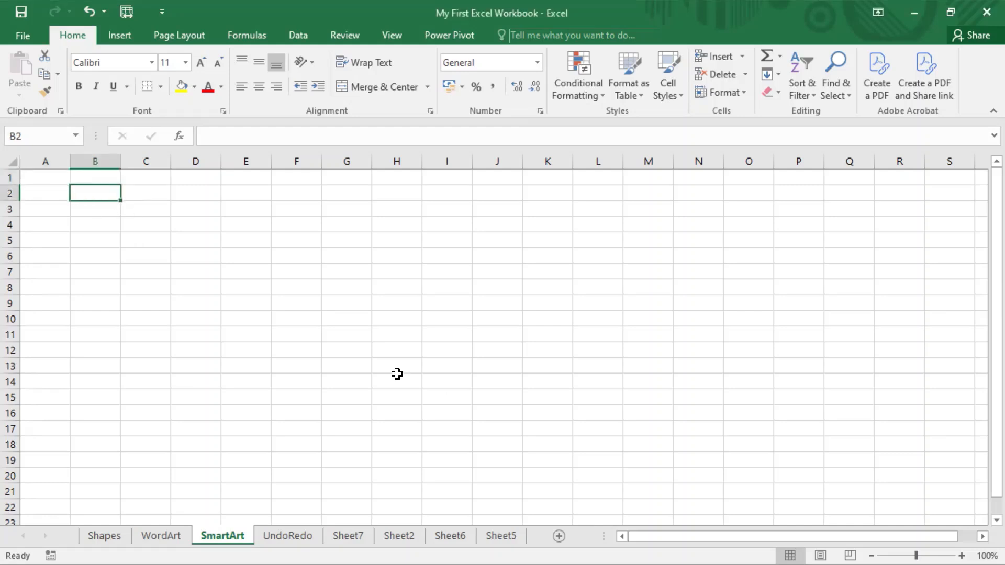
pyautogui.click(119, 38)
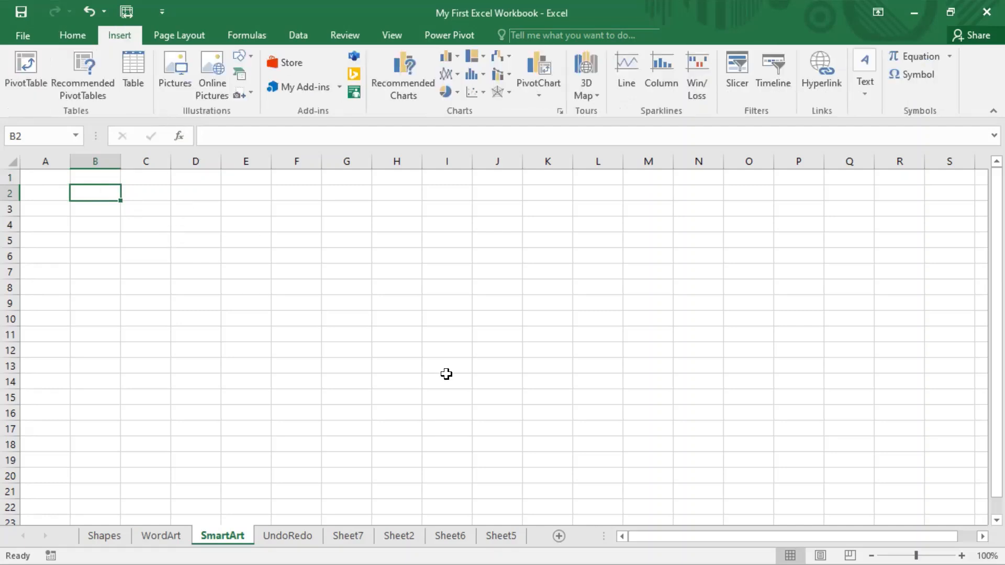
pyautogui.hotkey('ctrl', '2')
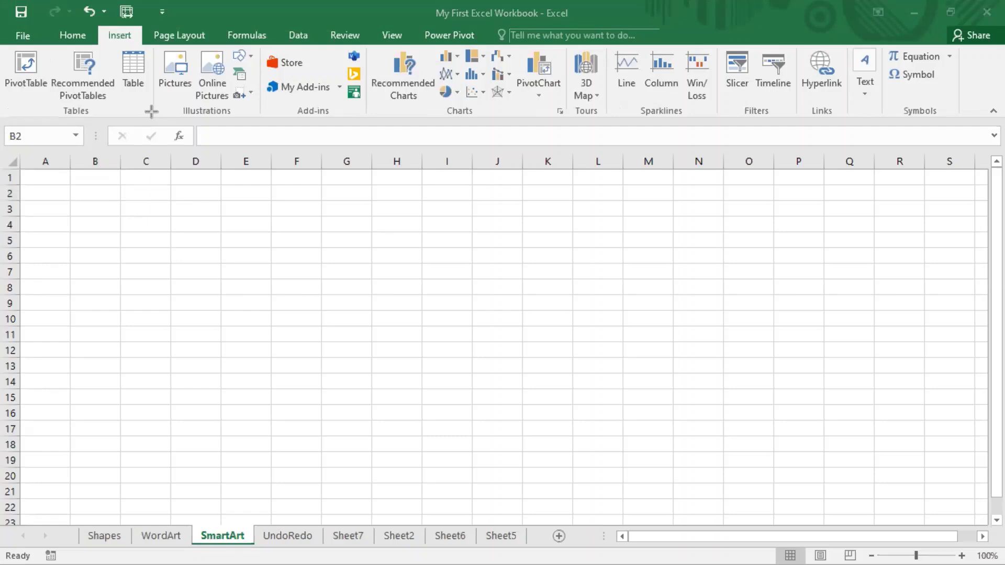
pyautogui.moveTo(151, 112)
pyautogui.mouseDown()
pyautogui.moveTo(276, 105)
pyautogui.moveTo(265, 44)
pyautogui.mouseUp()
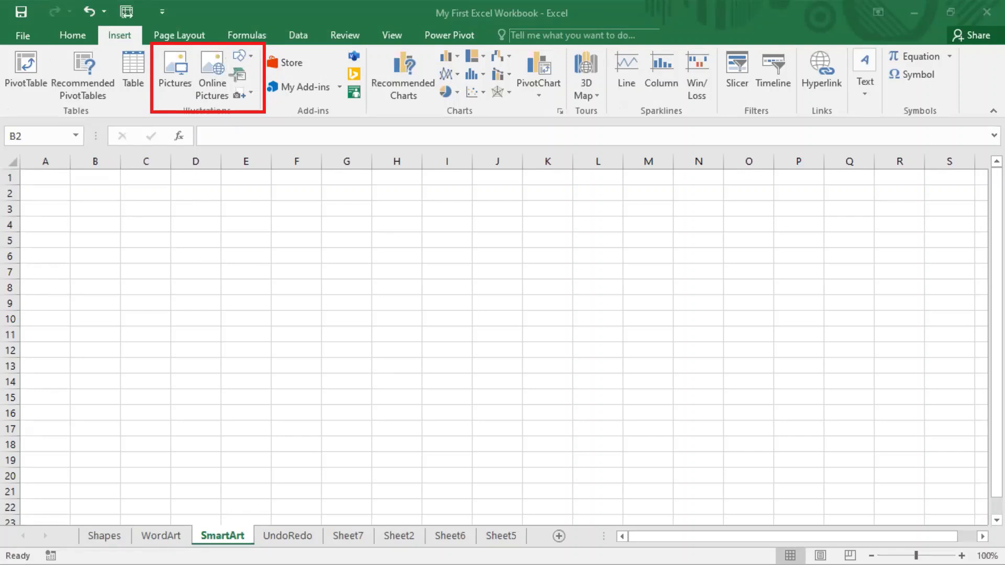
pyautogui.moveTo(227, 63); pyautogui.dragTo(261, 85)
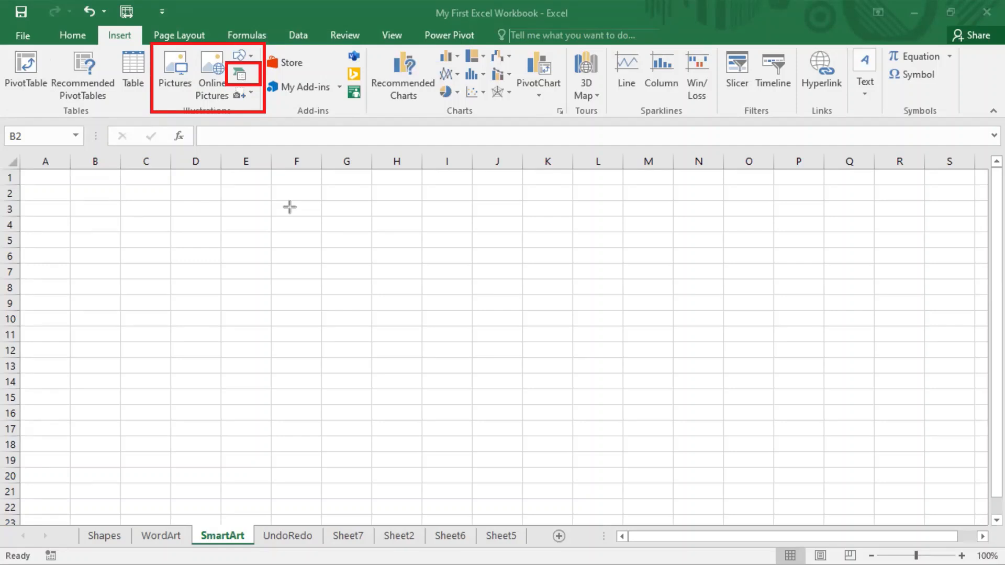
pyautogui.click(238, 75)
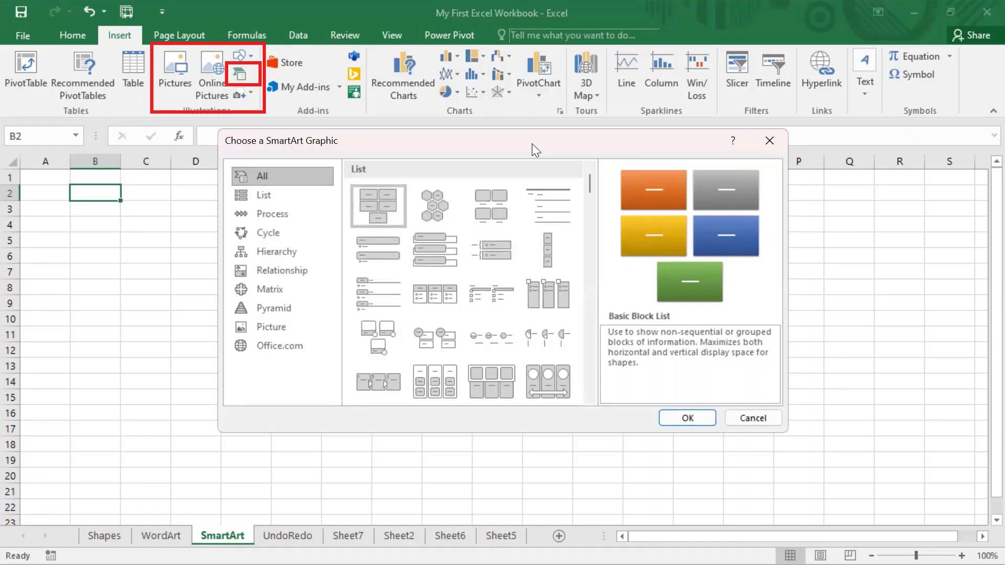
# Move the SmartArt chooser aside and browse the List, Process, Cycle and Hierarchy layouts.
pyautogui.moveTo(532, 144); pyautogui.dragTo(365, 163)
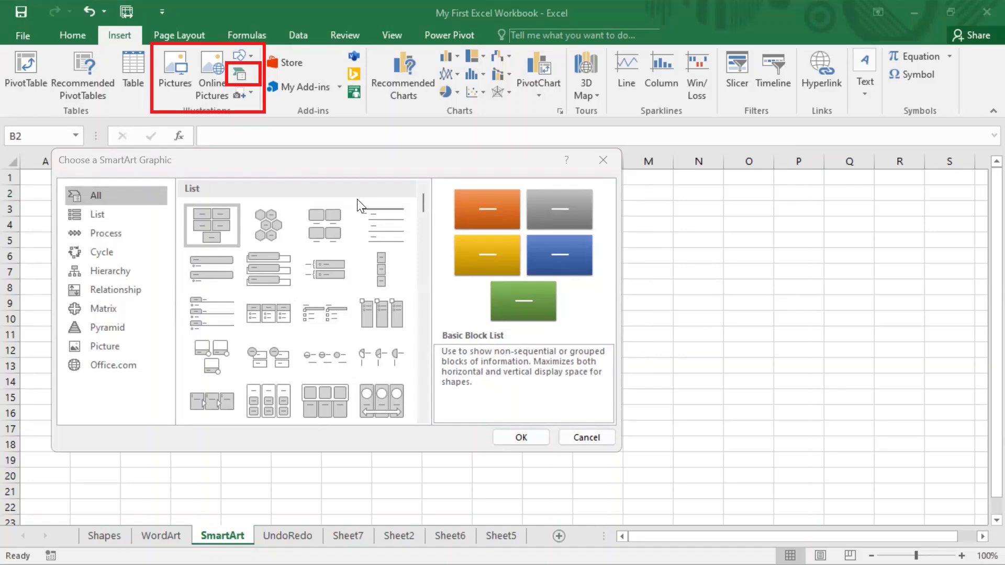
pyautogui.moveTo(425, 199)
pyautogui.mouseDown()
pyautogui.moveTo(428, 414)
pyautogui.moveTo(415, 200)
pyautogui.mouseUp()
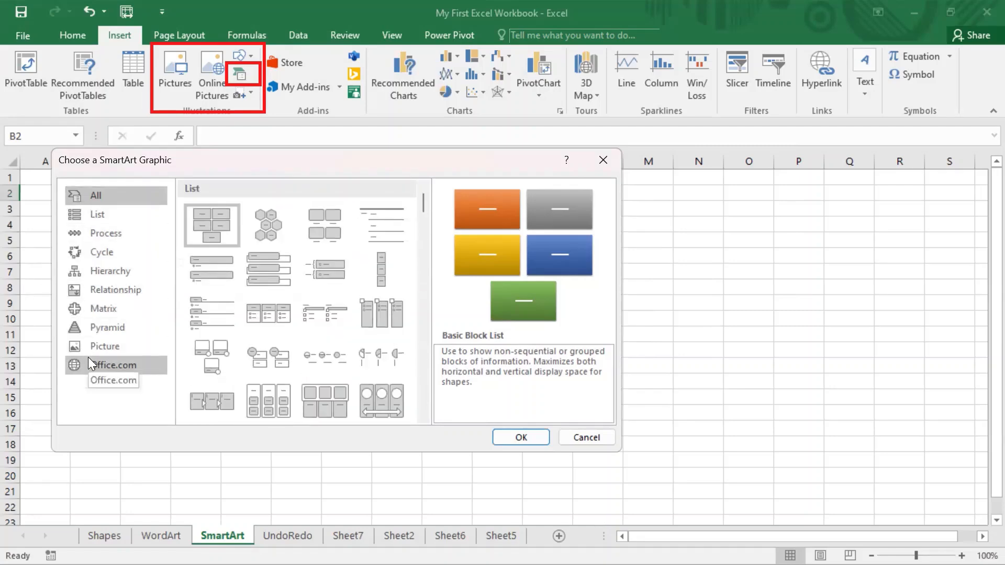
pyautogui.click(111, 219)
pyautogui.click(107, 233)
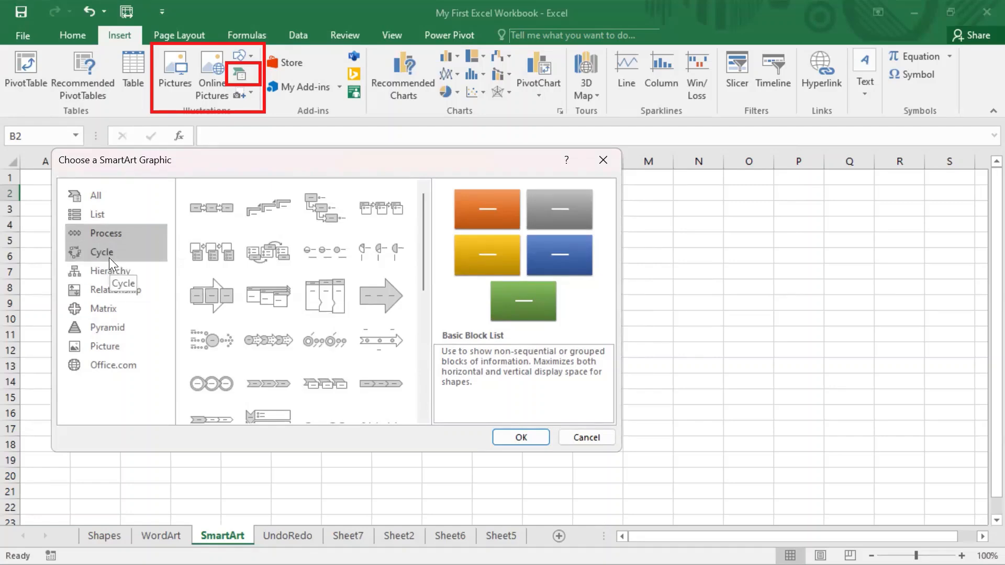
pyautogui.click(109, 258)
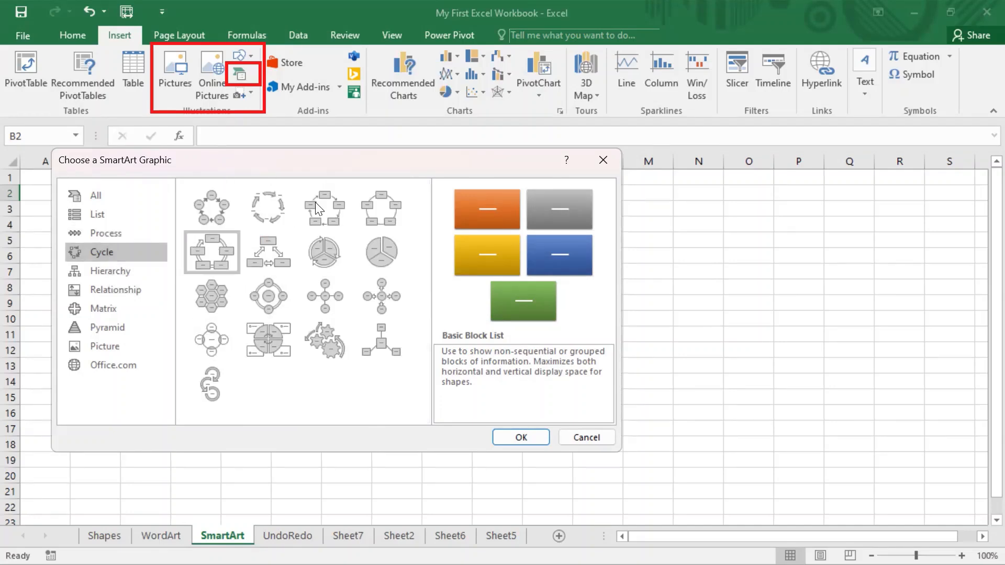
pyautogui.click(121, 276)
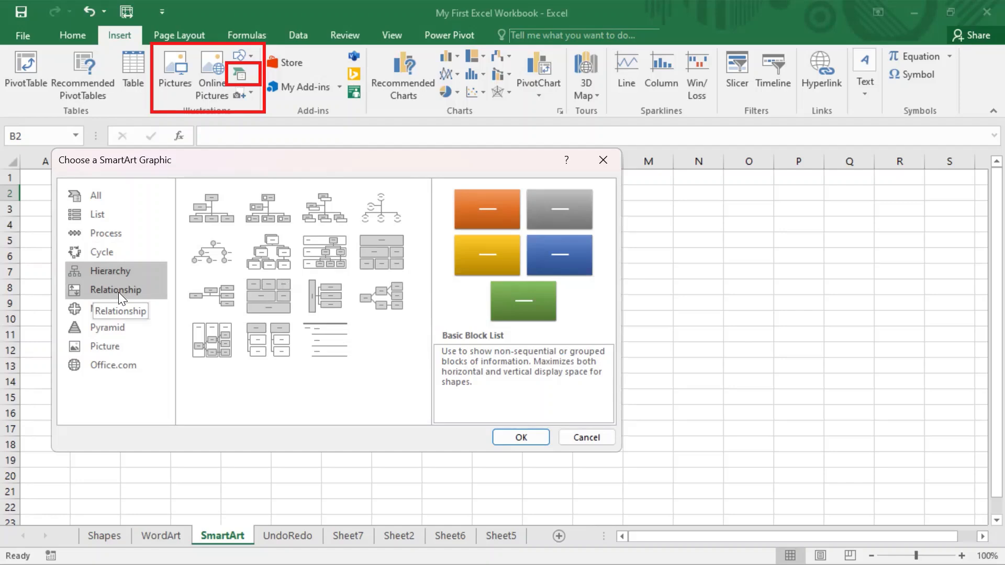
# Browse the Relationship, Matrix, Pyramid, Picture and Office.com layouts, then return to All.
pyautogui.click(118, 292)
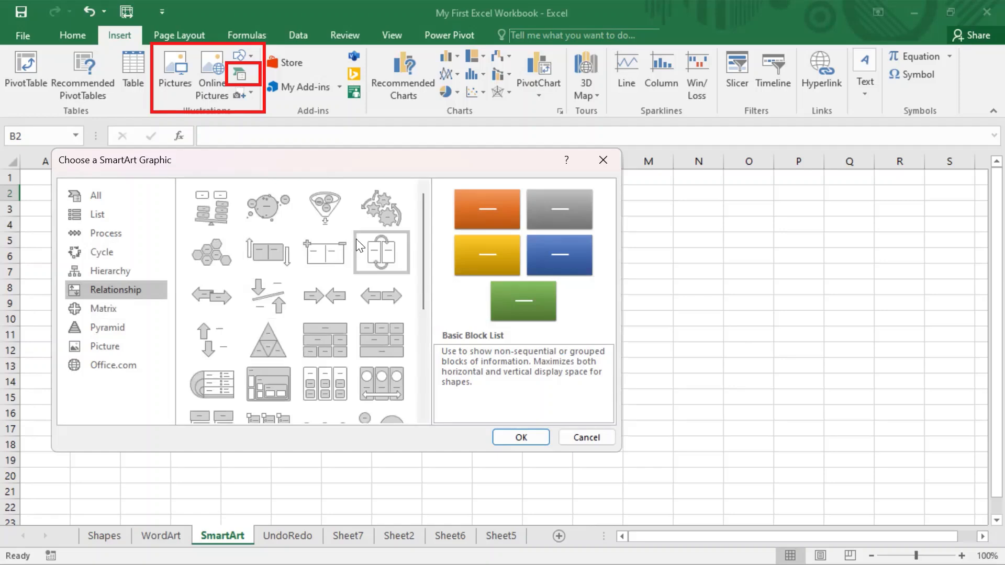
pyautogui.click(118, 310)
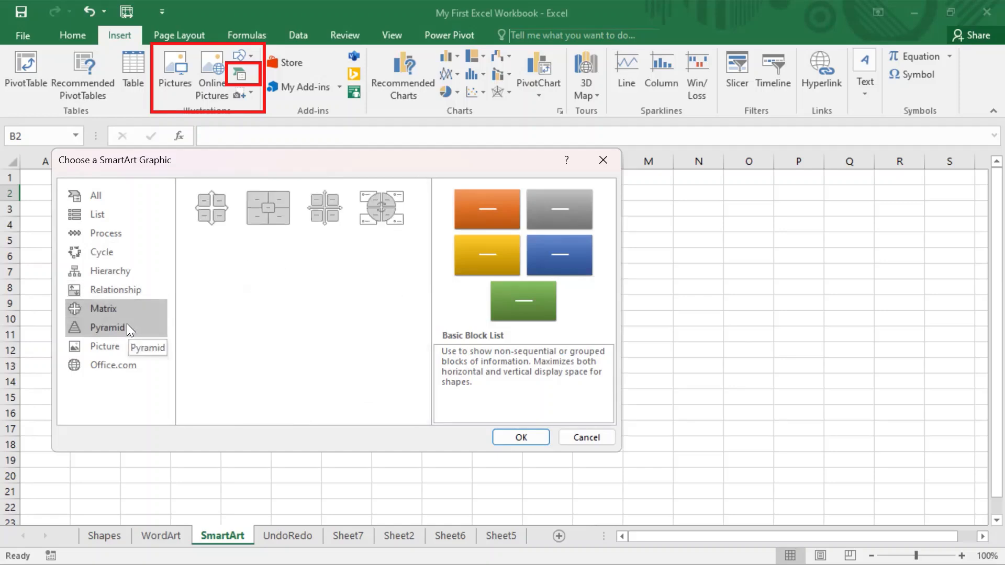
pyautogui.click(127, 324)
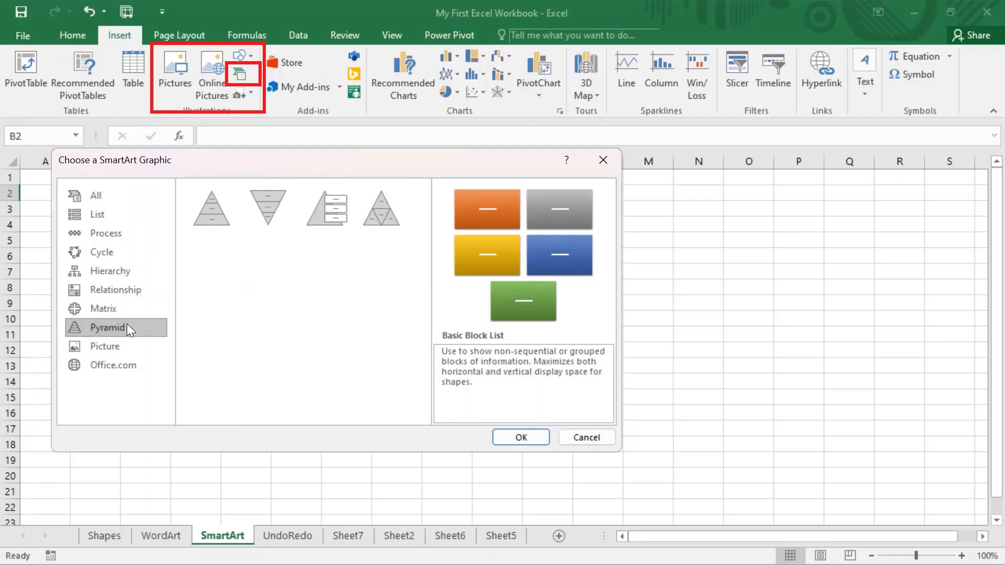
pyautogui.click(117, 350)
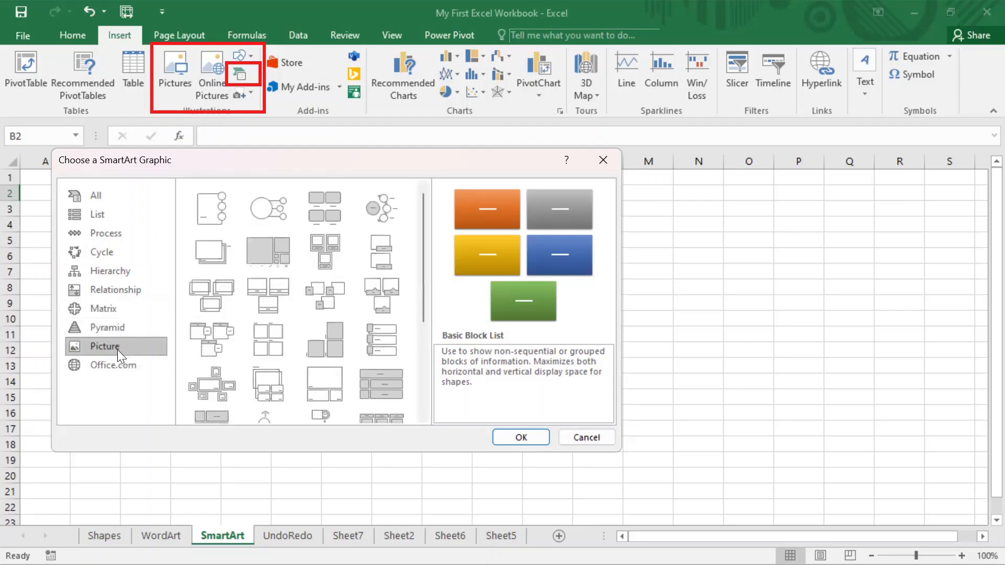
pyautogui.scroll(-3, 223, 293)
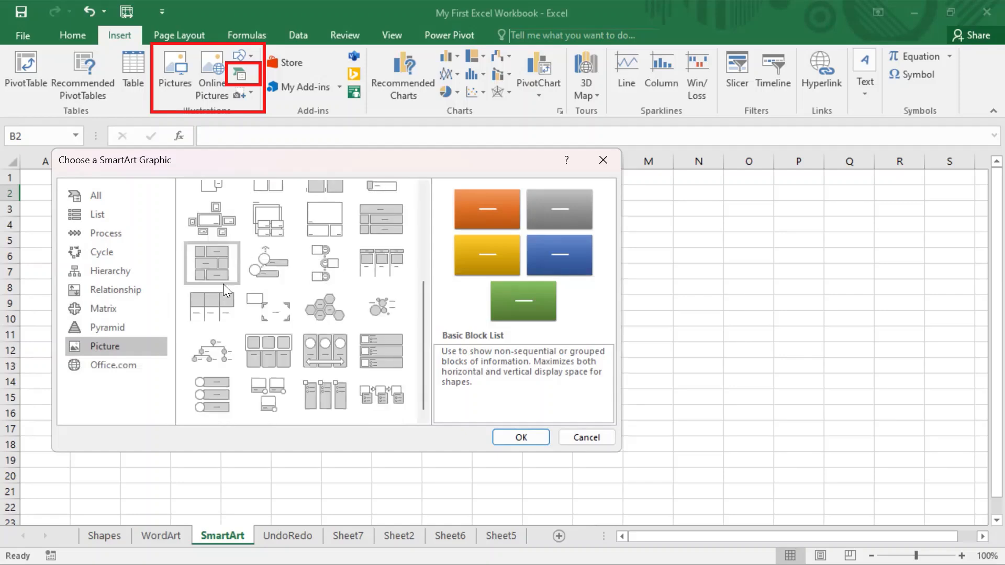
pyautogui.scroll(3, 230, 281)
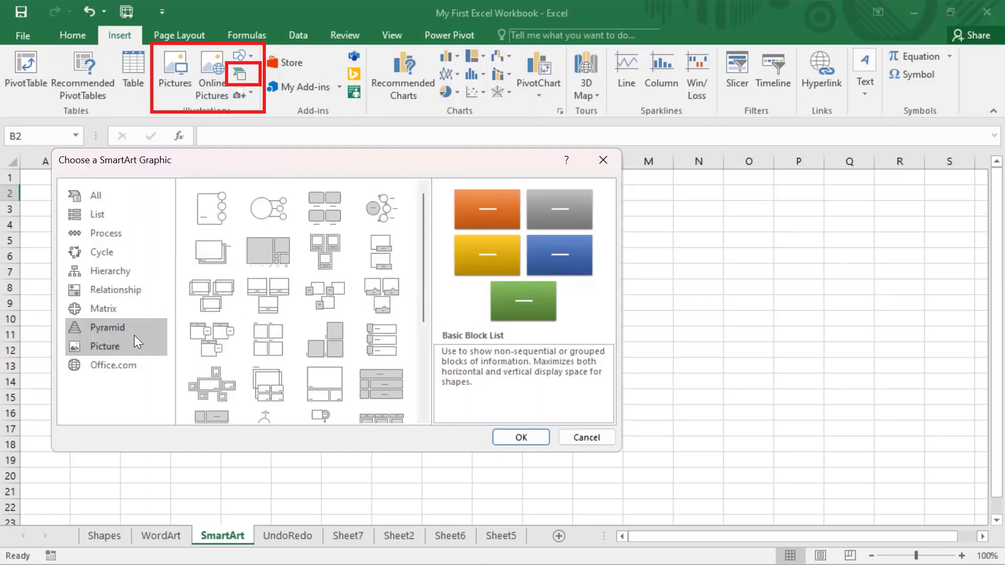
pyautogui.click(138, 361)
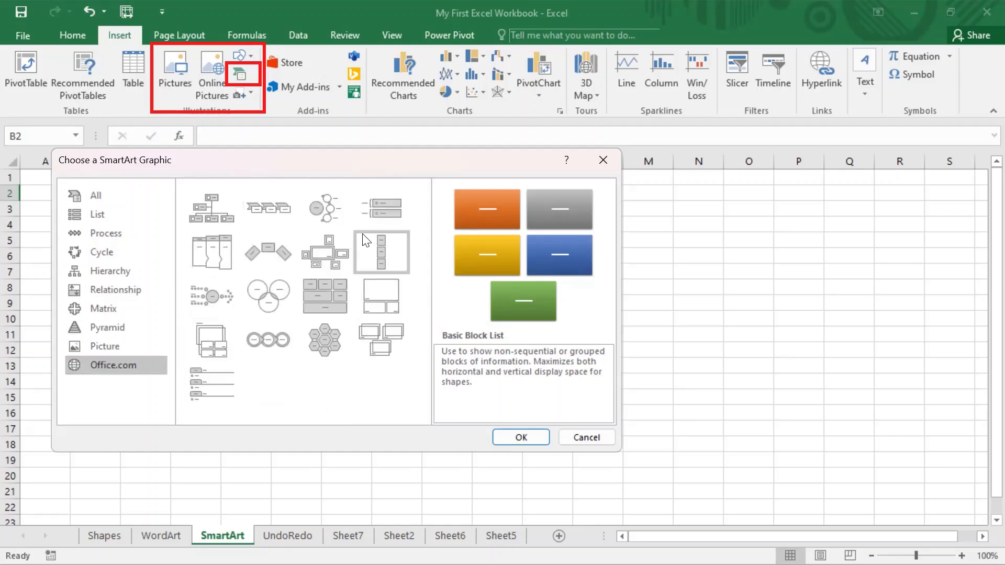
pyautogui.click(108, 203)
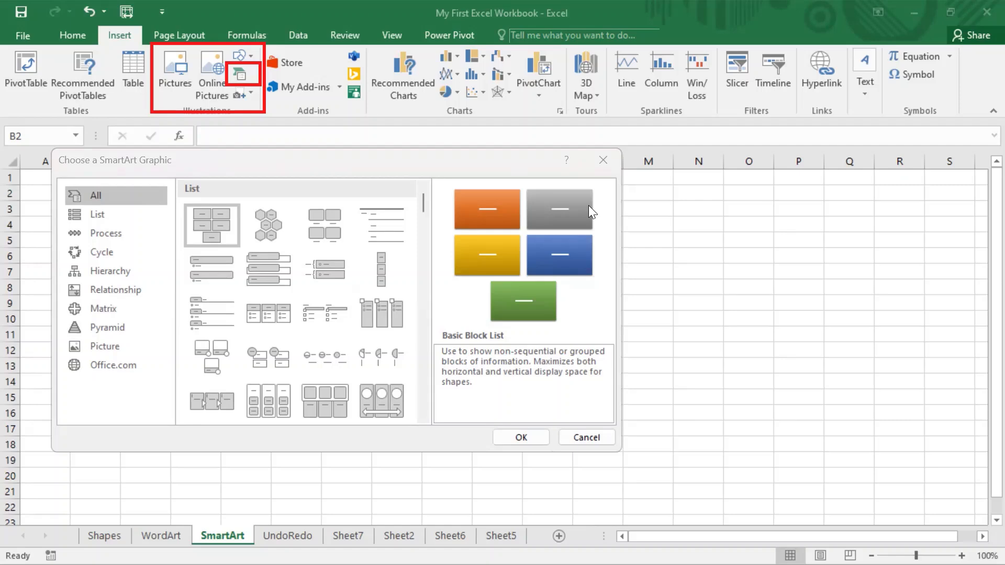
# Insert the Organization Chart layout from the Hierarchy category.
pyautogui.click(608, 196)
pyautogui.click(103, 267)
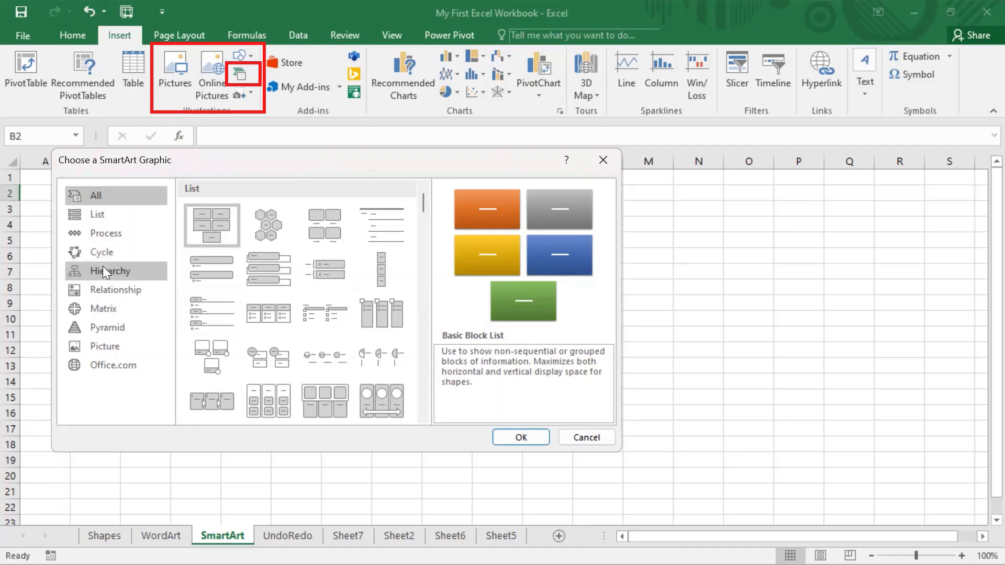
pyautogui.click(102, 272)
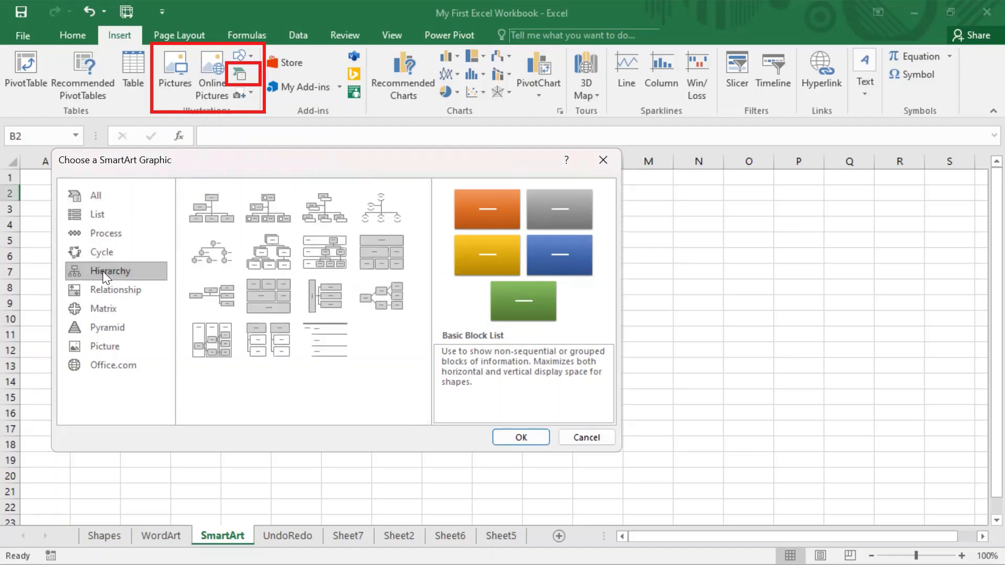
pyautogui.click(213, 210)
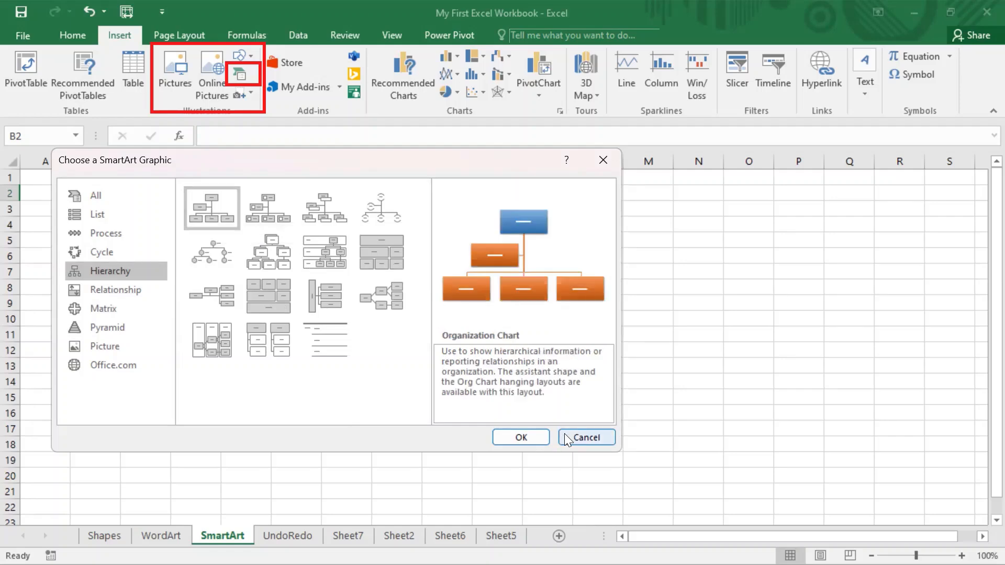
pyautogui.click(526, 435)
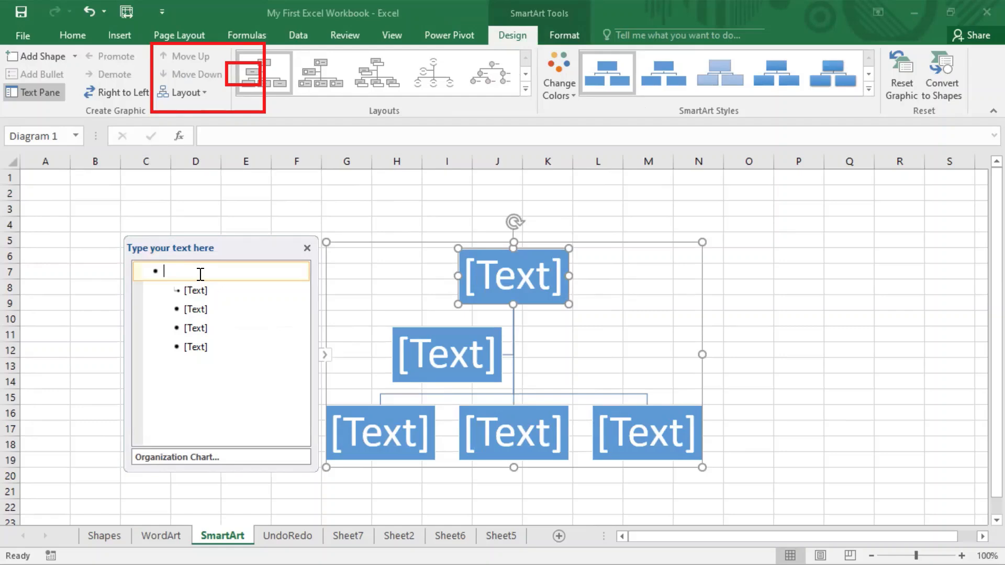
# Type CEO in the top box and delete all the other placeholder entries.
pyautogui.write('CEO')
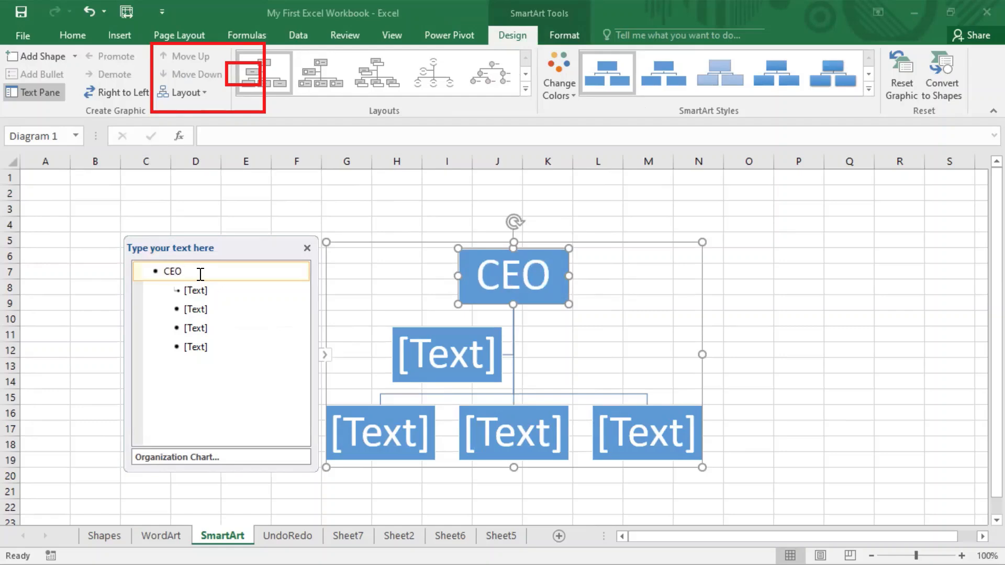
pyautogui.press('Return')
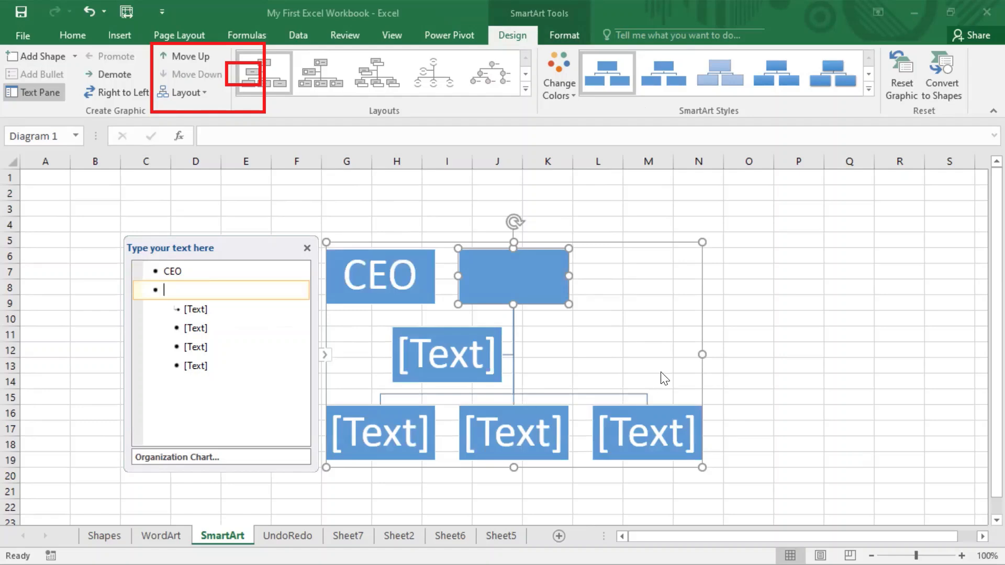
pyautogui.moveTo(655, 242); pyautogui.dragTo(637, 159)
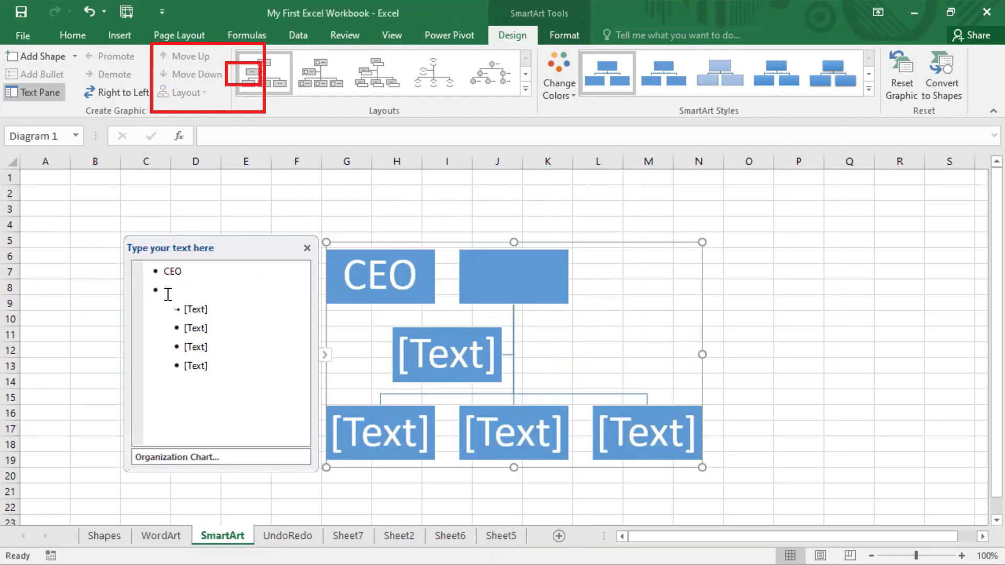
pyautogui.click(199, 289)
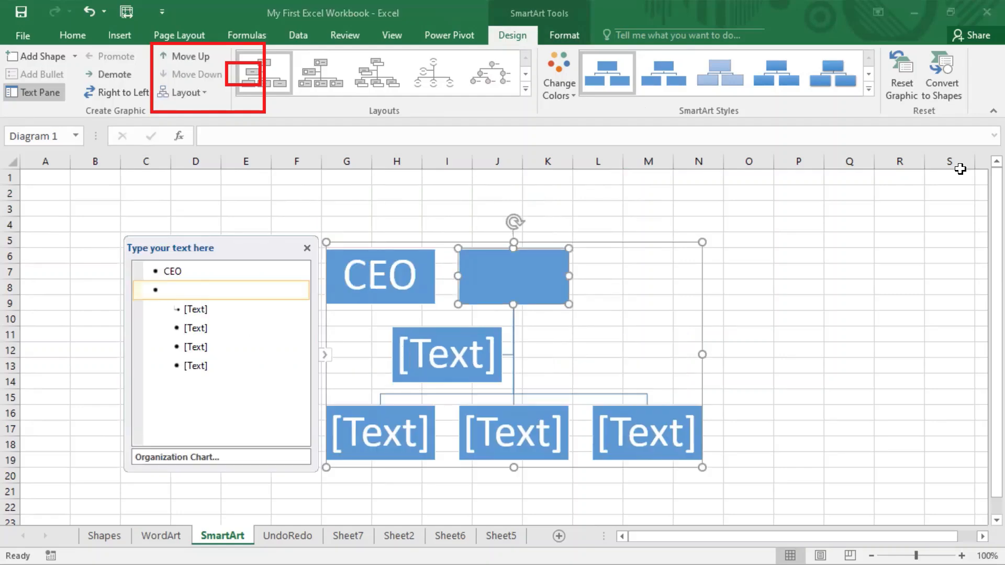
pyautogui.press('BackSpace')
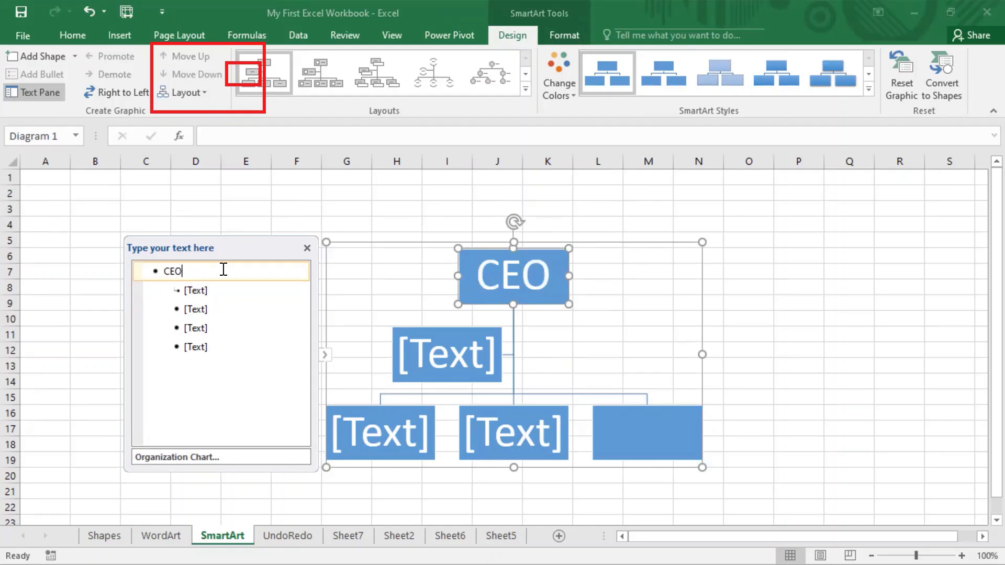
pyautogui.click(198, 291)
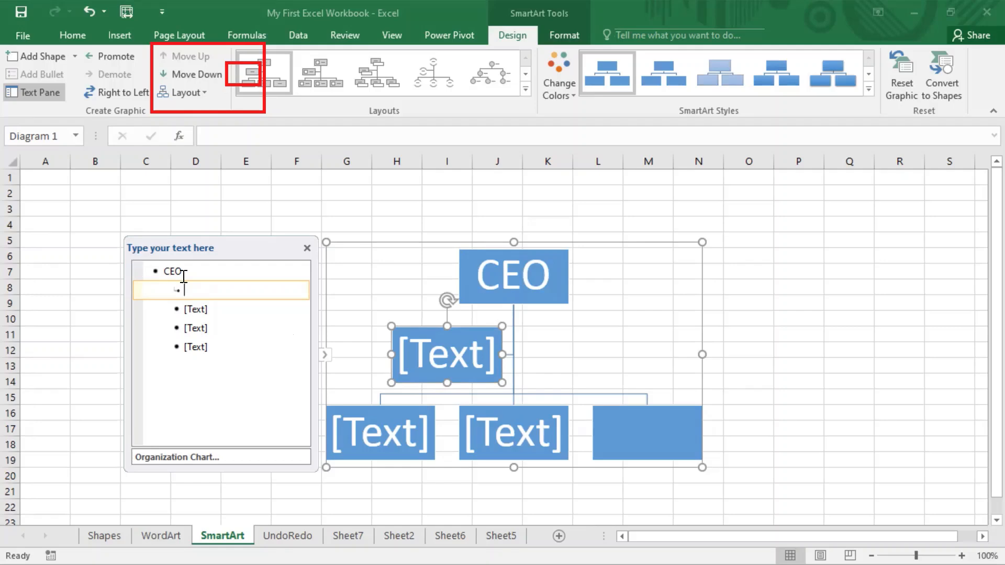
pyautogui.click(229, 350)
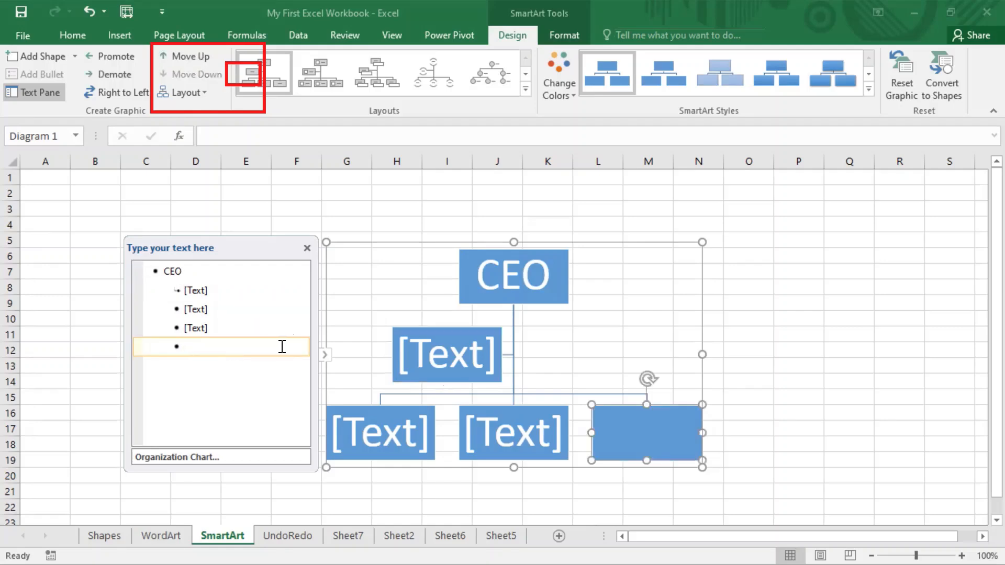
pyautogui.press('BackSpace')
pyautogui.press('BackSpace')
pyautogui.press('BackSpace')
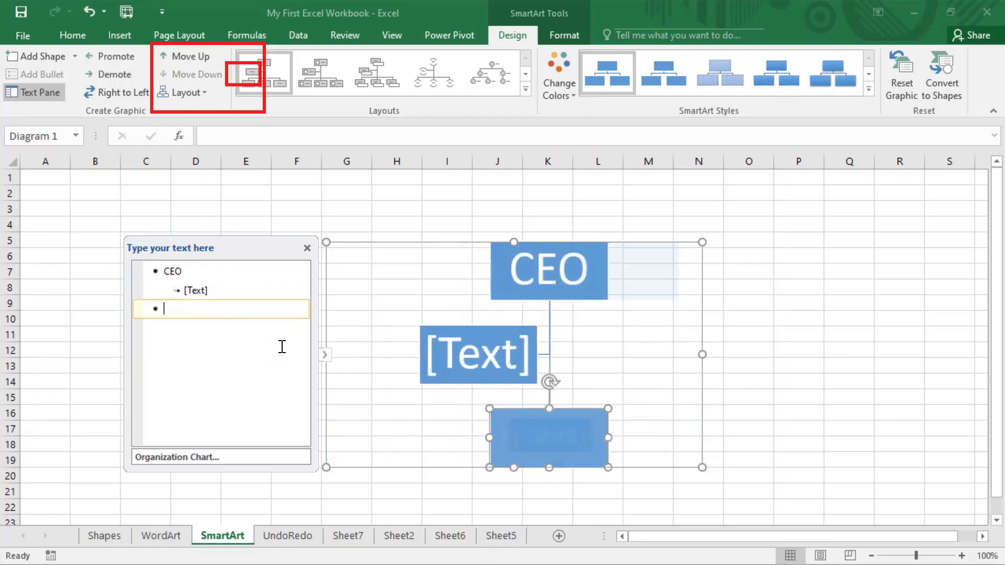
pyautogui.press('BackSpace')
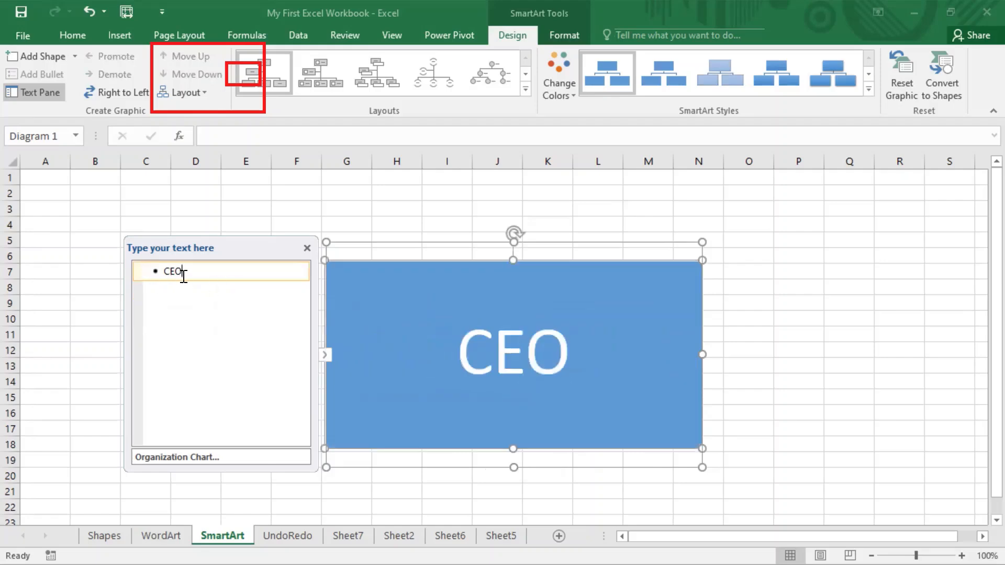
# Add a Sales Head box demoted under CEO, followed by a new blank sibling entry.
pyautogui.rightClick(169, 277)
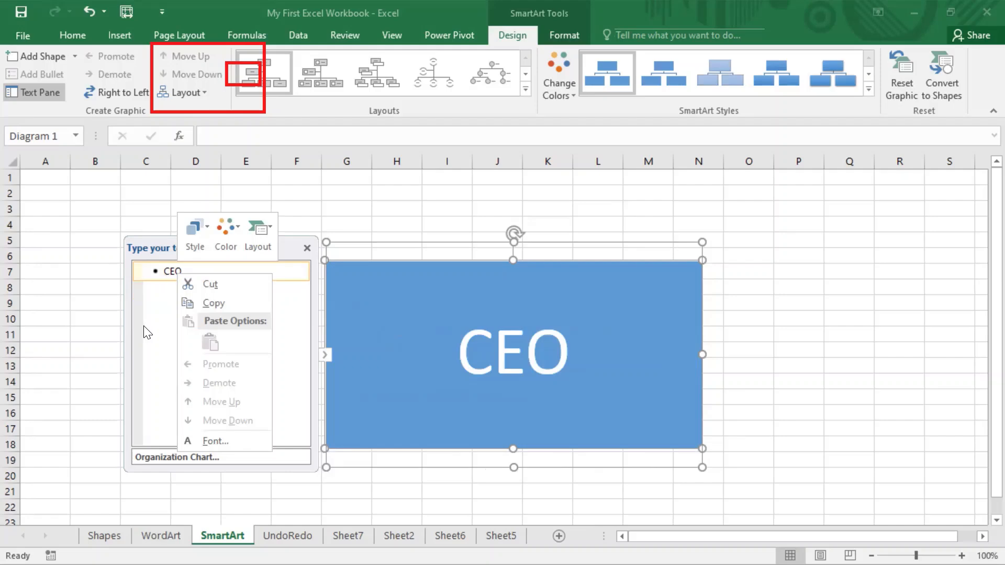
pyautogui.click(197, 269)
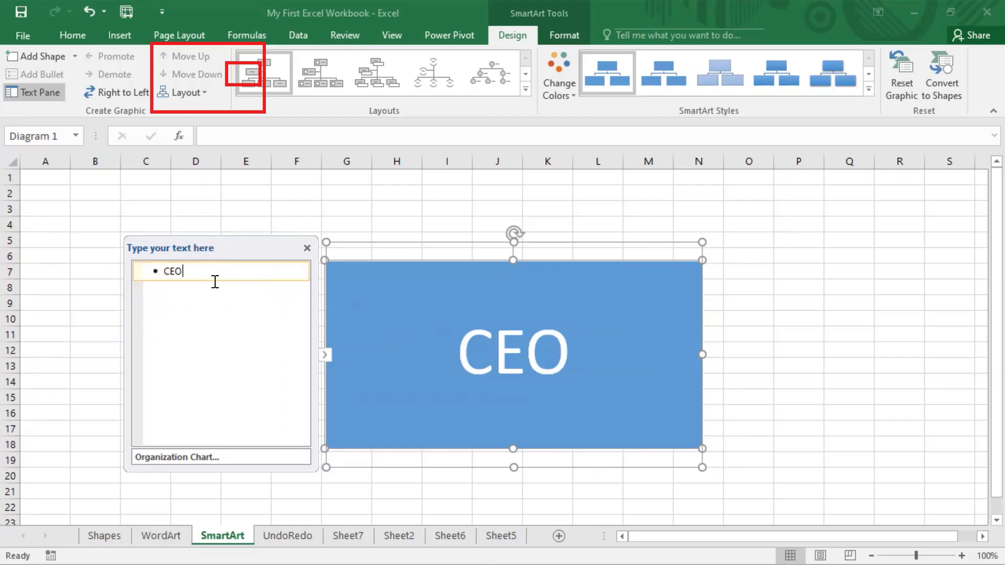
pyautogui.press('Return')
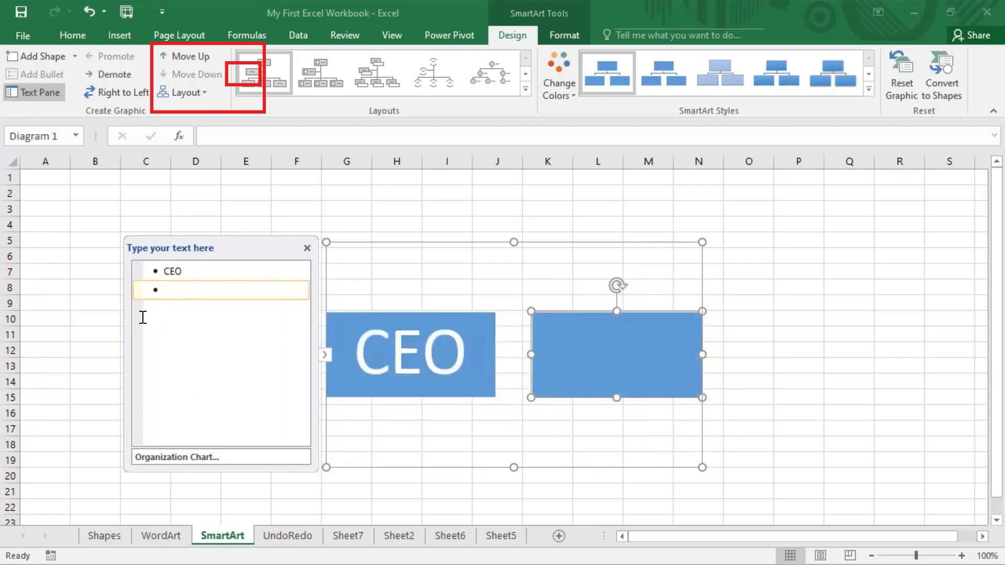
pyautogui.rightClick(169, 291)
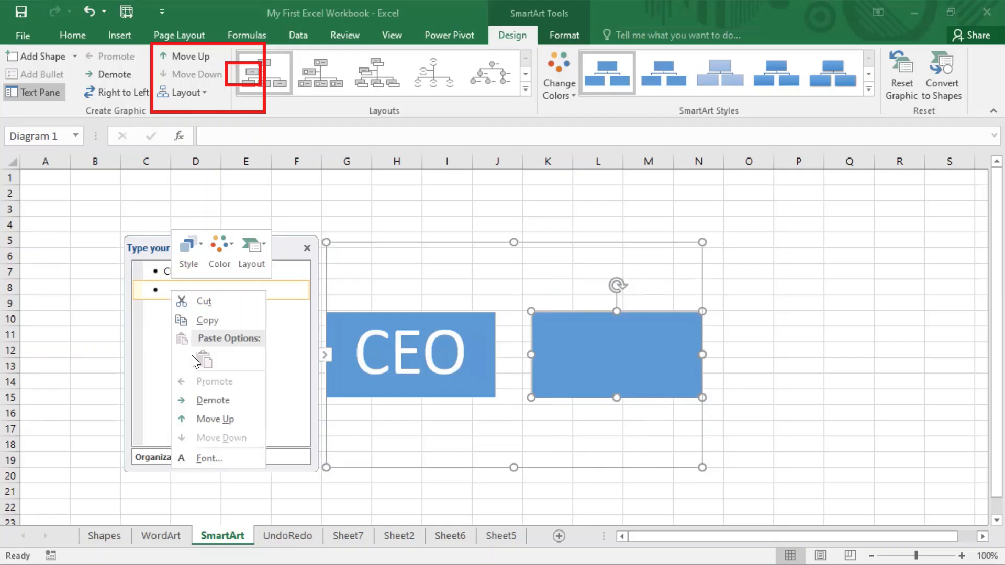
pyautogui.click(220, 404)
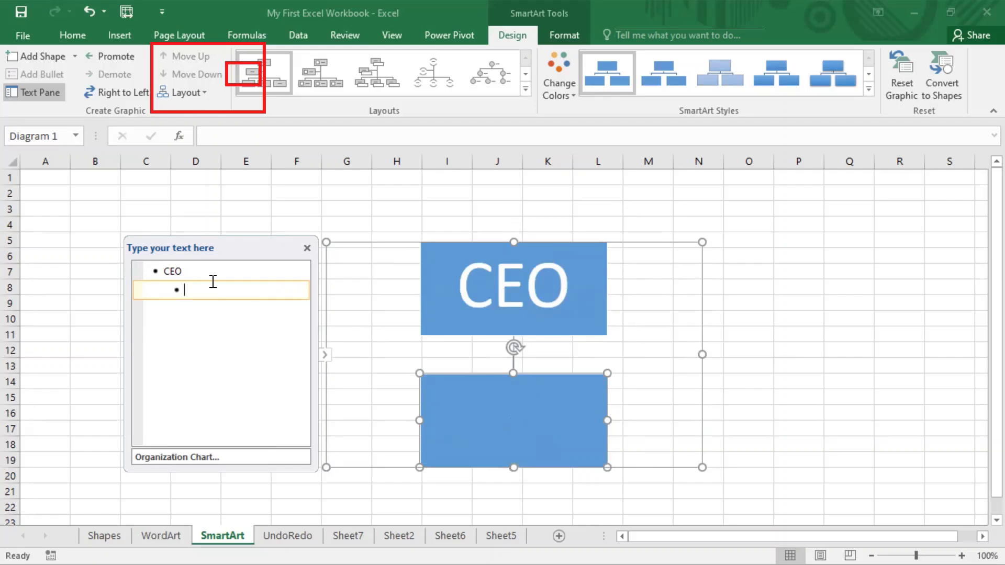
pyautogui.write('Sales ')
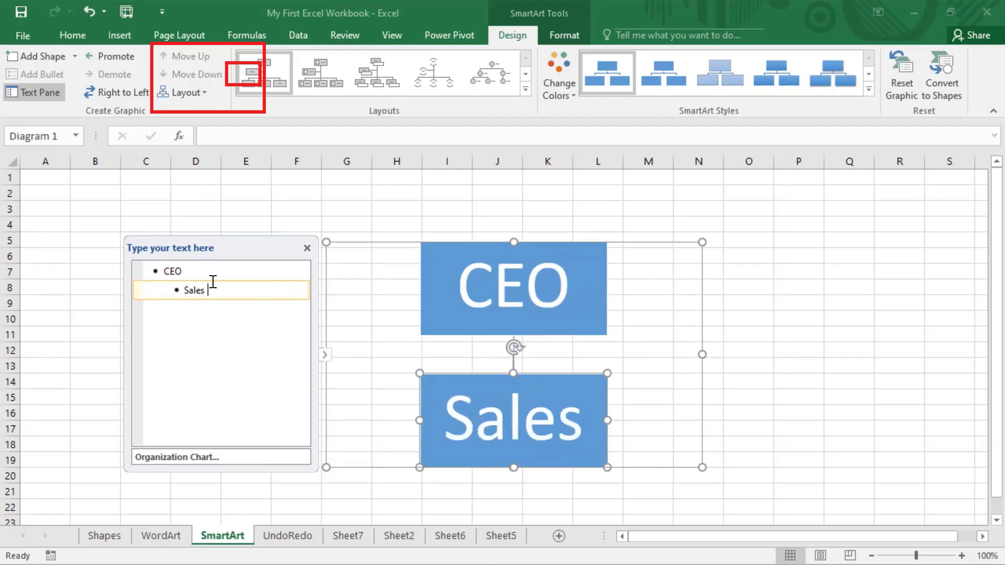
pyautogui.write('Head')
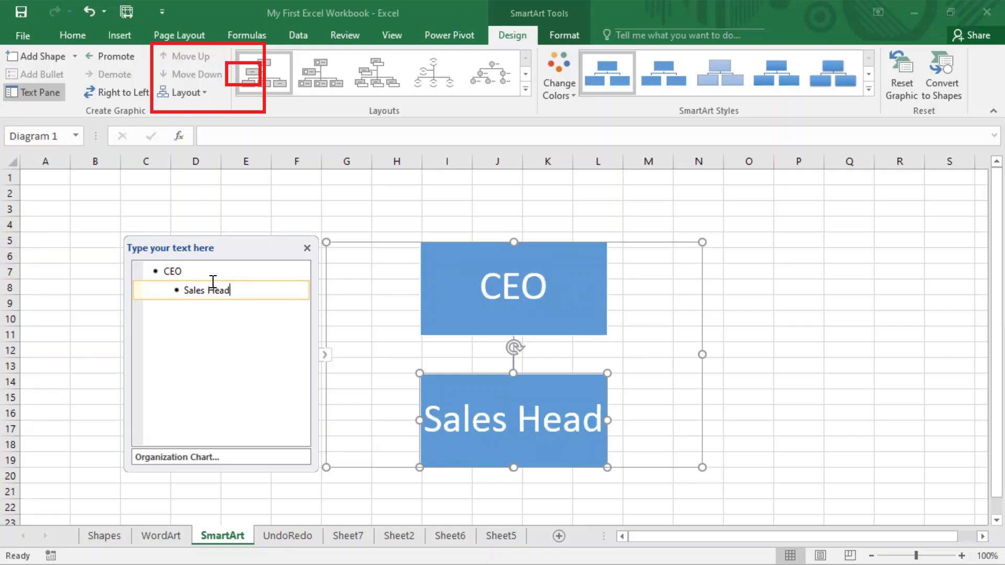
pyautogui.press('Return')
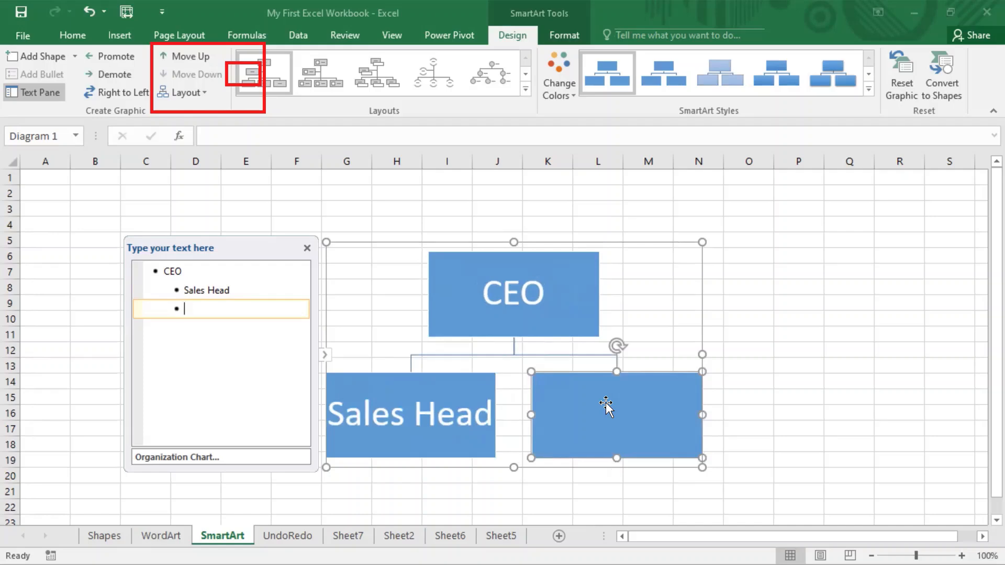
# Label the second box 'Marketing Head', correcting the 'Maarketing' typo.
pyautogui.write('Maarketi')
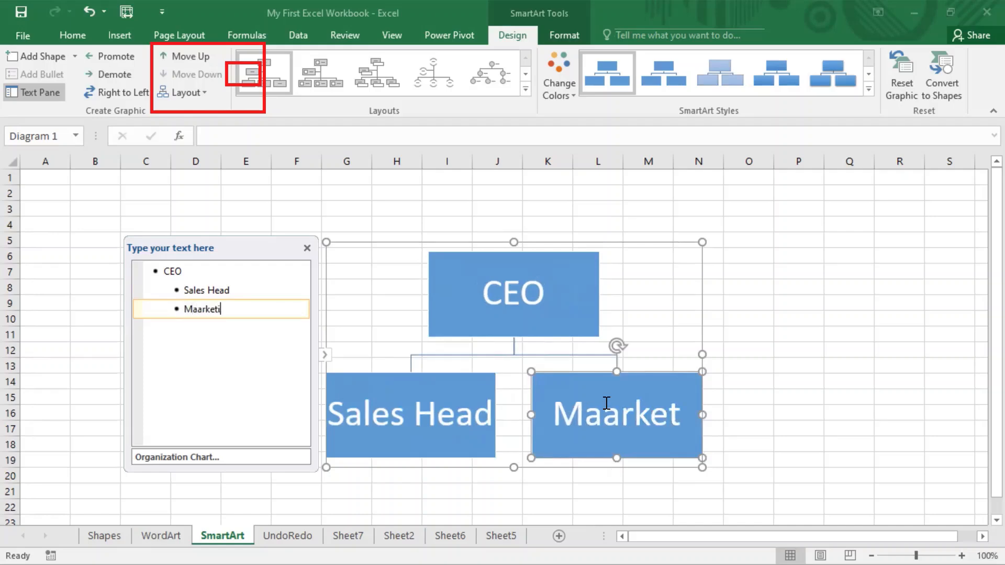
pyautogui.write('ng Head')
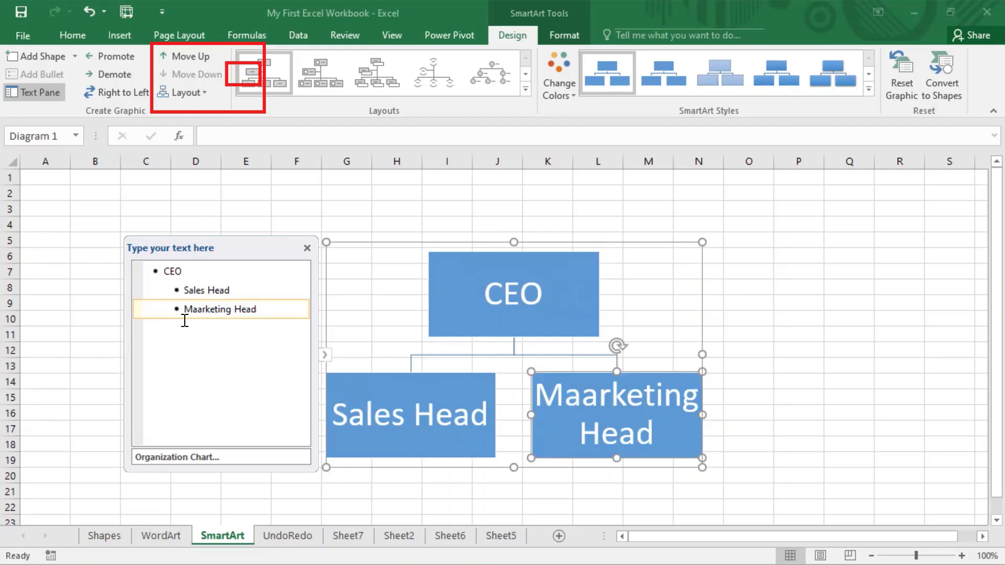
pyautogui.click(202, 312)
pyautogui.press('BackSpace')
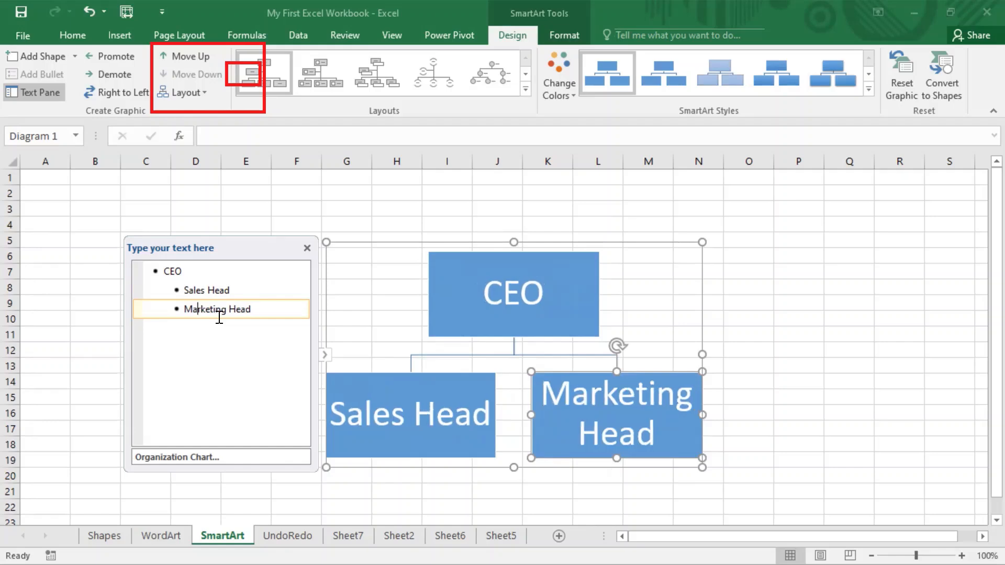
# Insert a new blank entry directly after Sales Head.
pyautogui.click(217, 292)
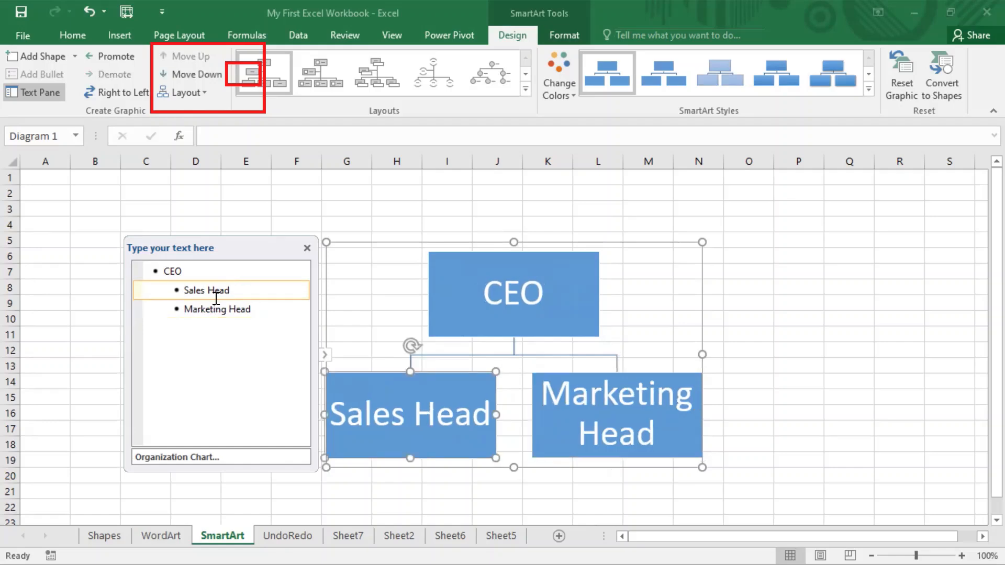
pyautogui.click(218, 317)
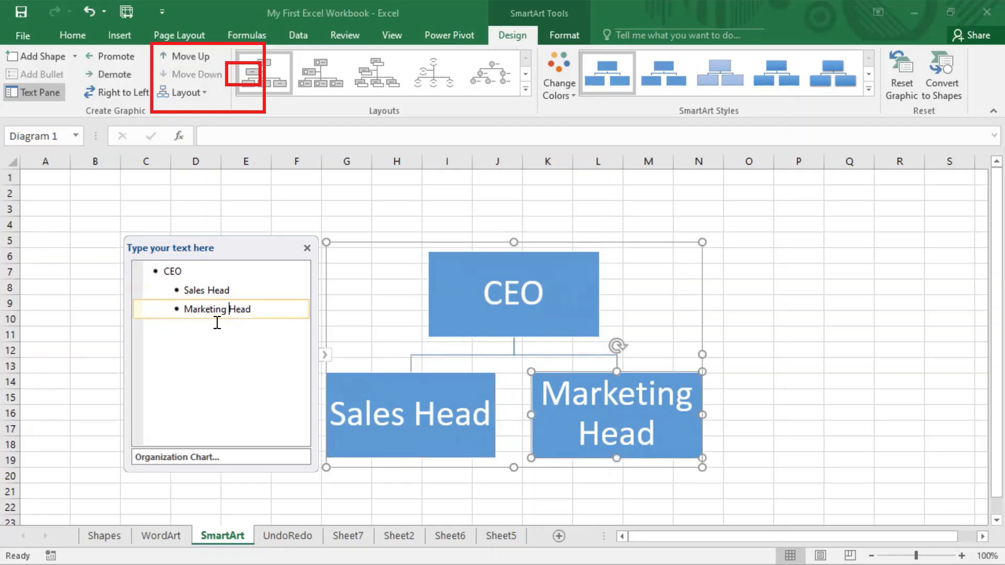
pyautogui.click(230, 289)
pyautogui.click(224, 319)
pyautogui.click(233, 290)
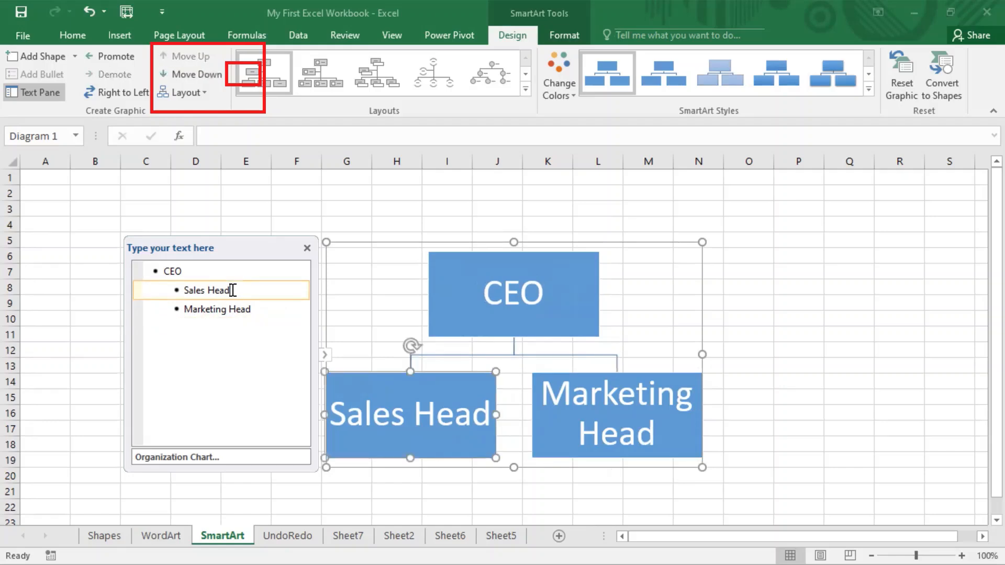
pyautogui.press('Return')
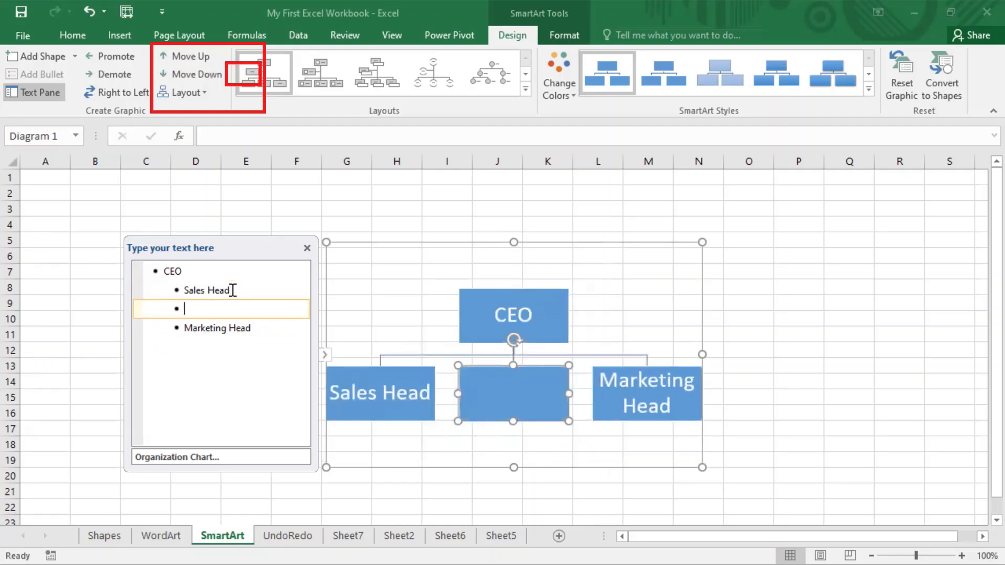
# Demote the blank entry under Sales Head and add East and West Region Head boxes.
pyautogui.rightClick(209, 309)
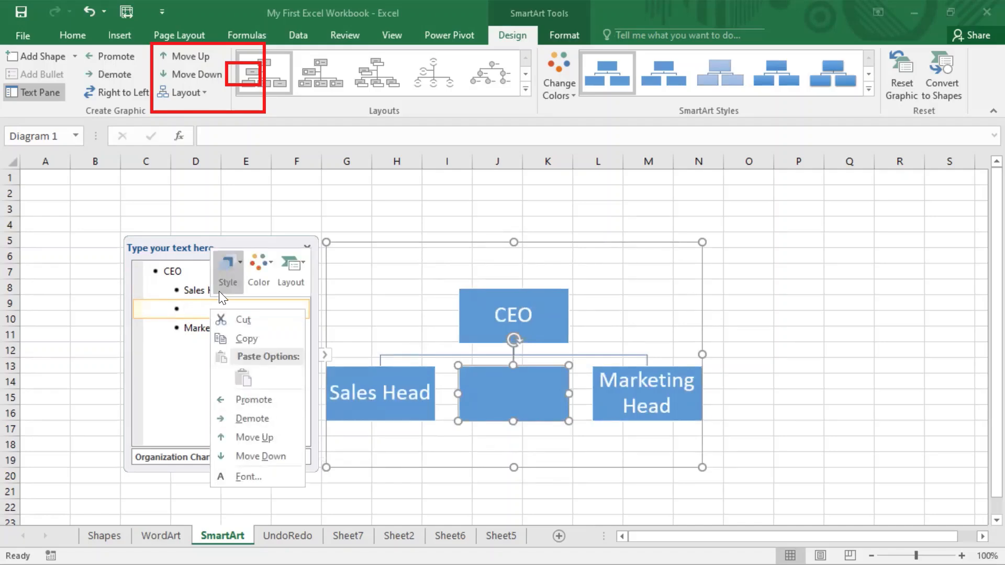
pyautogui.click(263, 418)
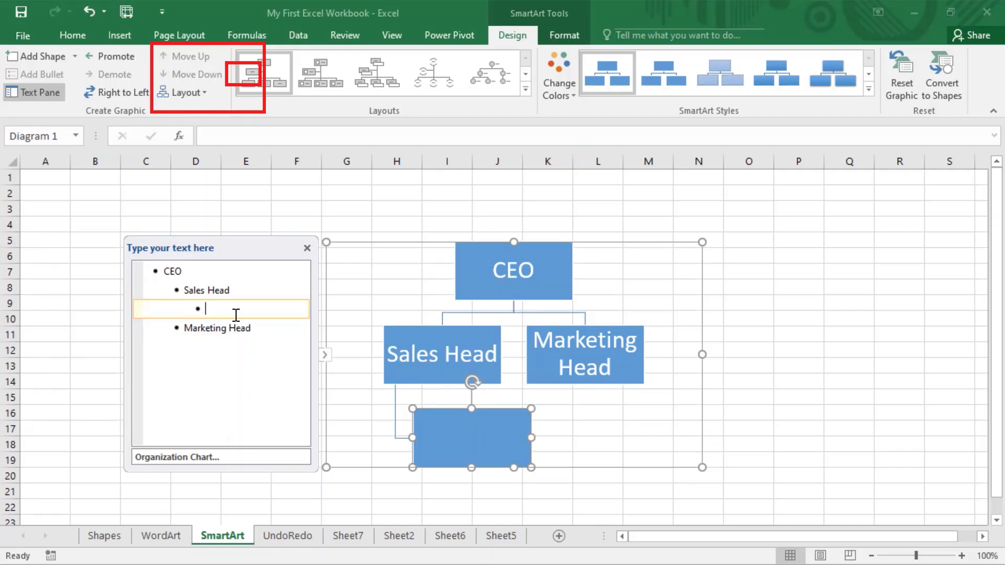
pyautogui.write('East Region ')
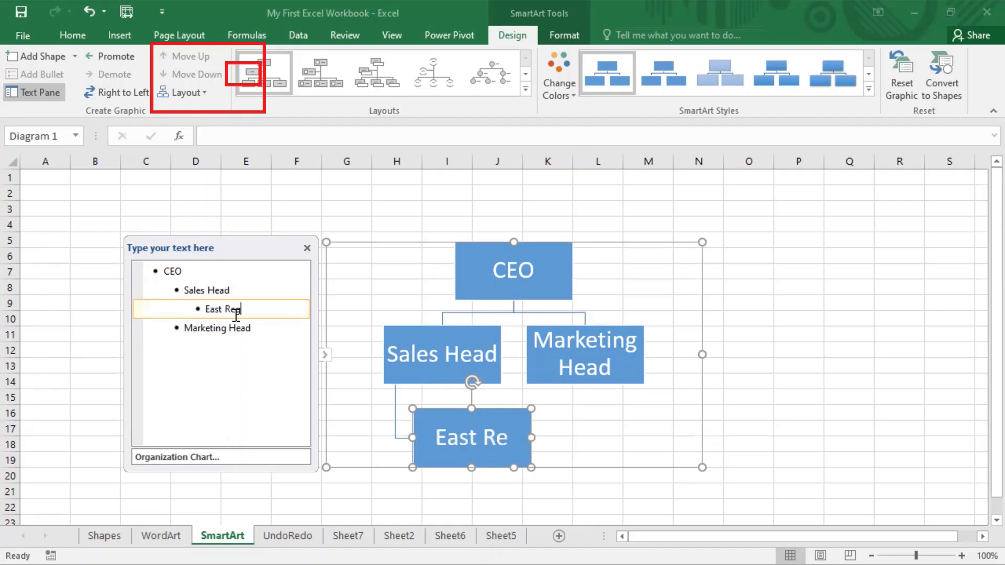
pyautogui.write('Head')
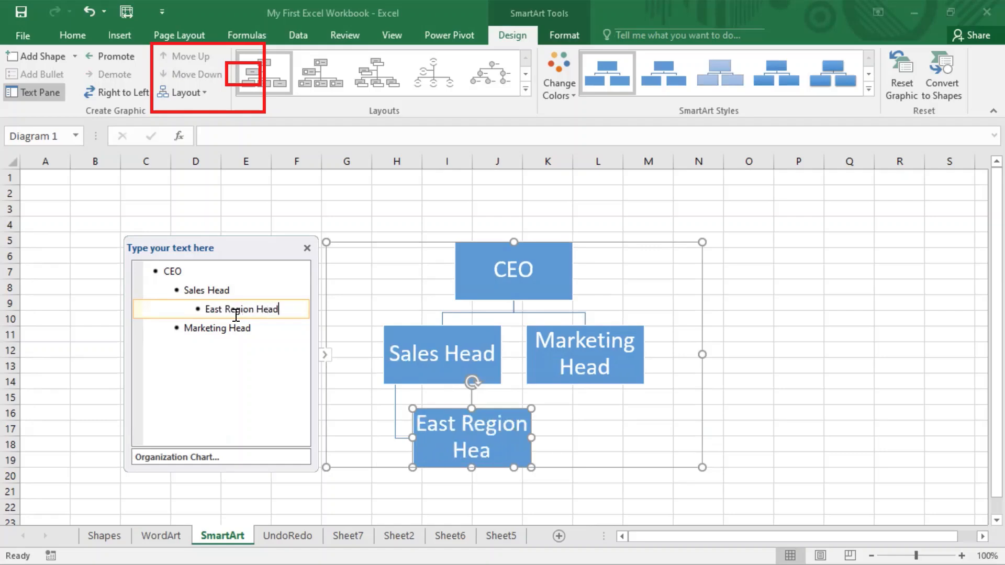
pyautogui.press('Return')
pyautogui.write('We')
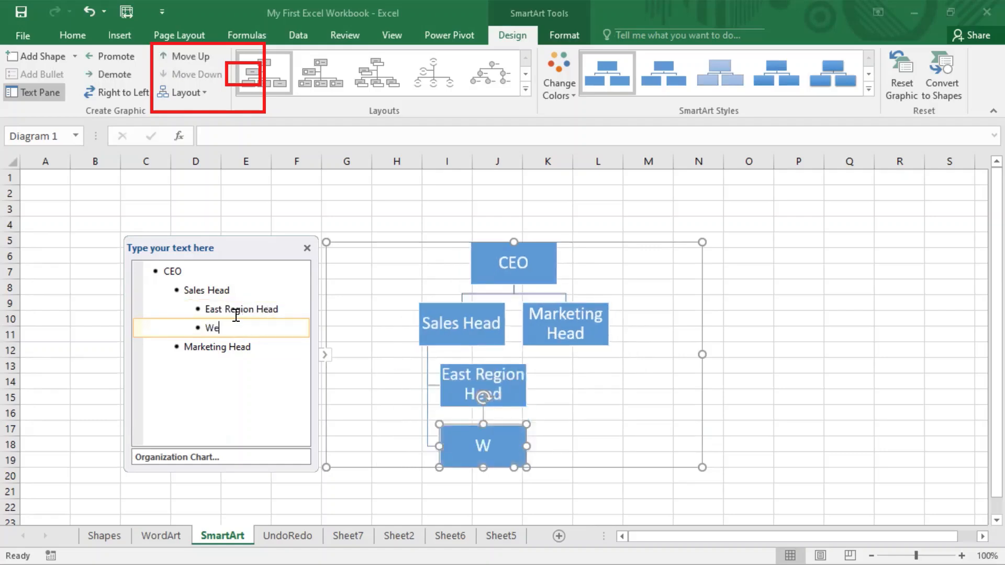
pyautogui.write('st Region Head')
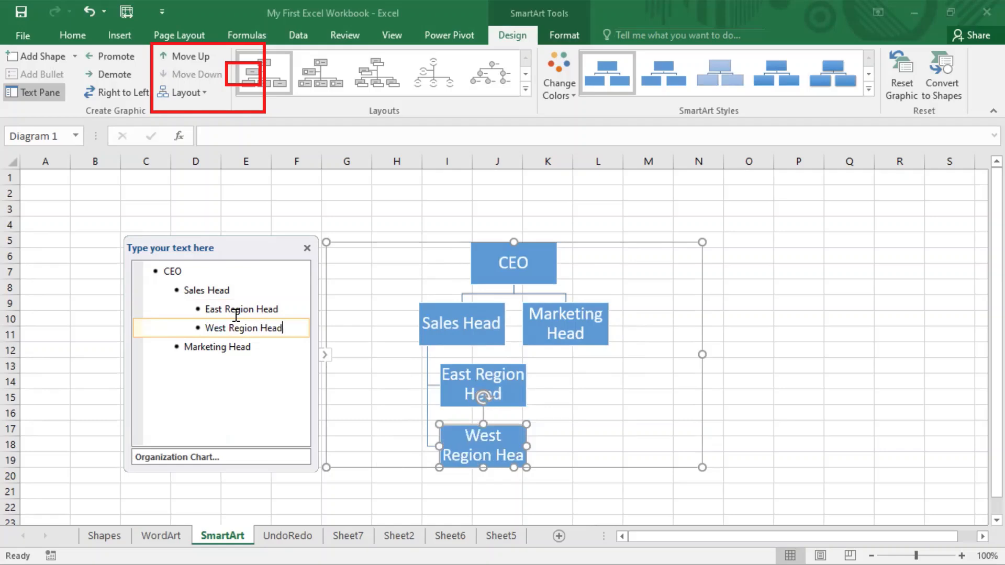
pyautogui.press('Return')
# Add South, North and Central Region Head boxes under Sales Head.
pyautogui.write('S')
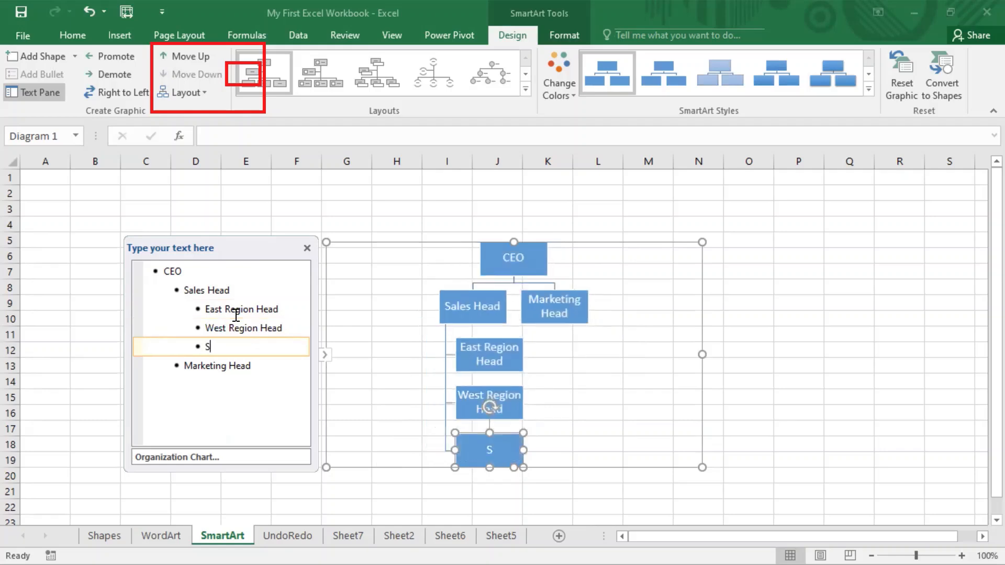
pyautogui.write('outh Reg')
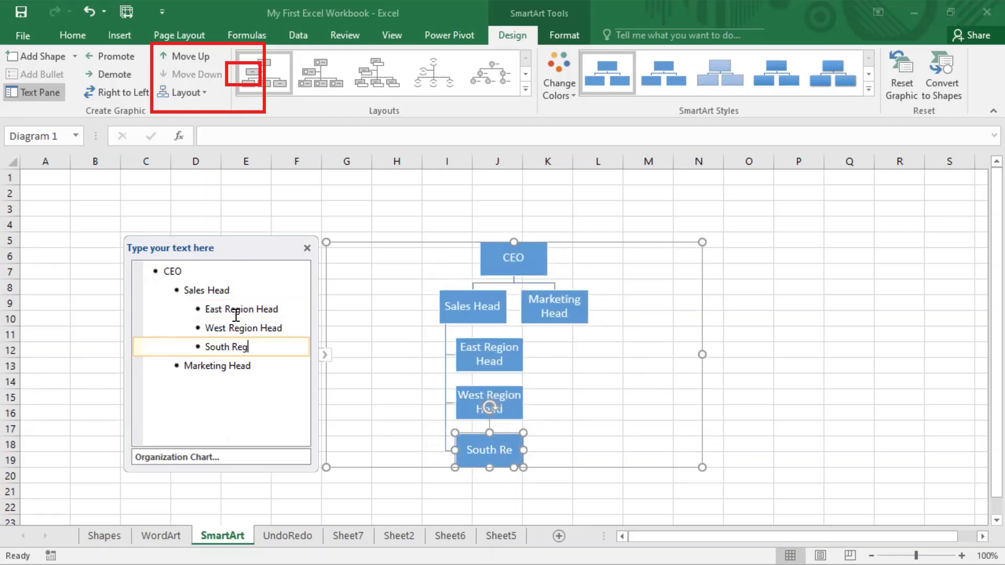
pyautogui.write('ion Head')
pyautogui.press('Return')
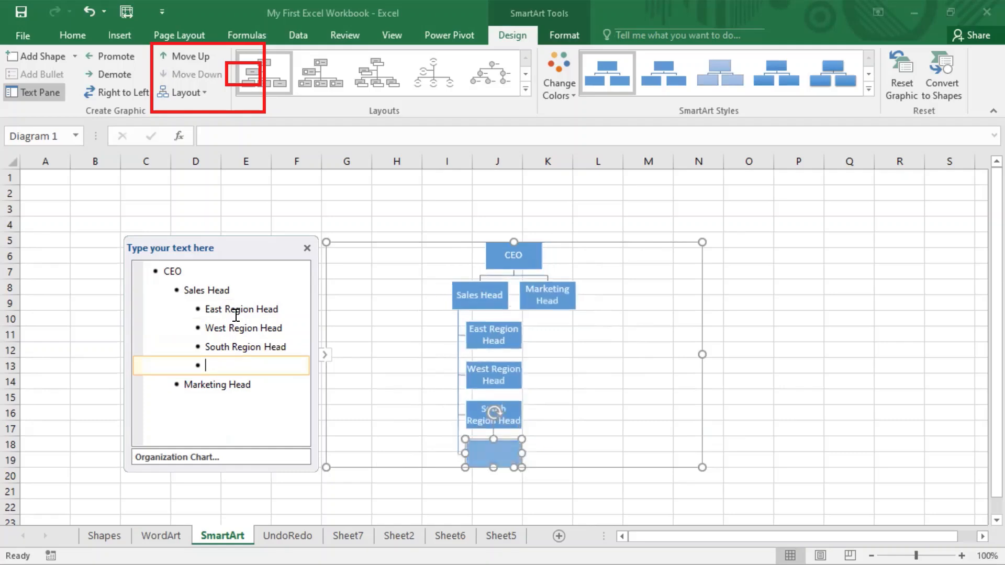
pyautogui.write('North ')
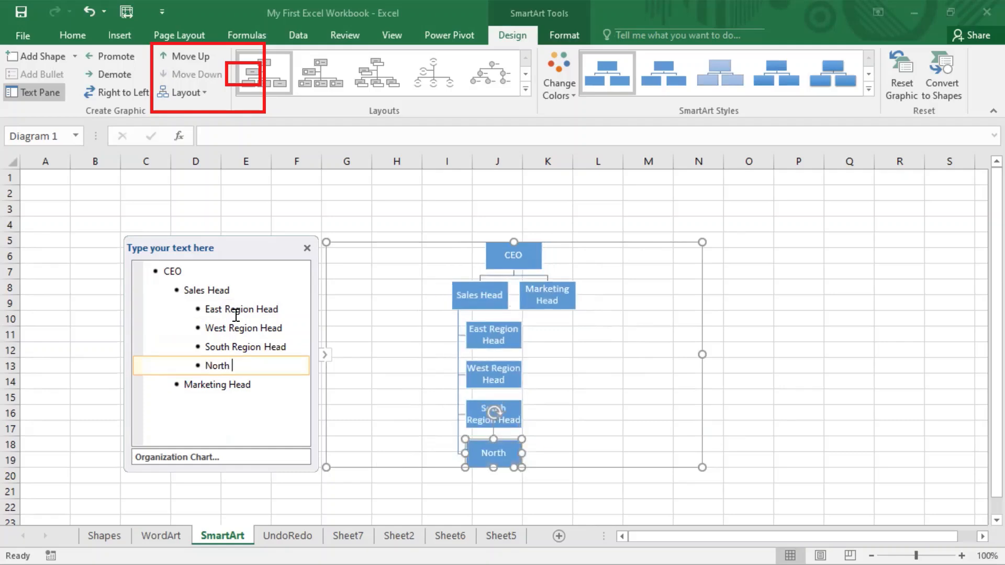
pyautogui.write('Region he')
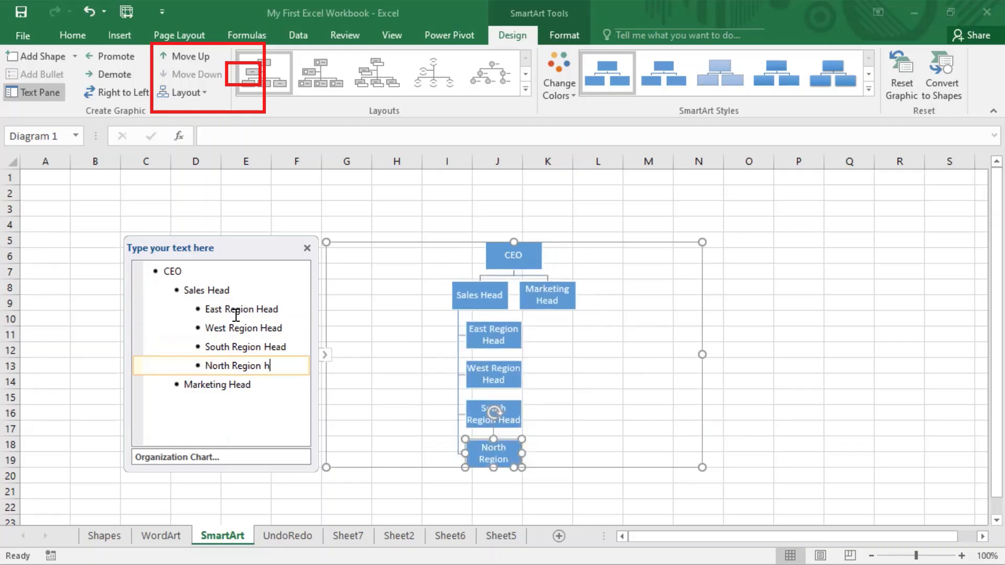
pyautogui.press('BackSpace')
pyautogui.press('BackSpace')
pyautogui.write('Head')
pyautogui.press('Return')
pyautogui.write('Ce')
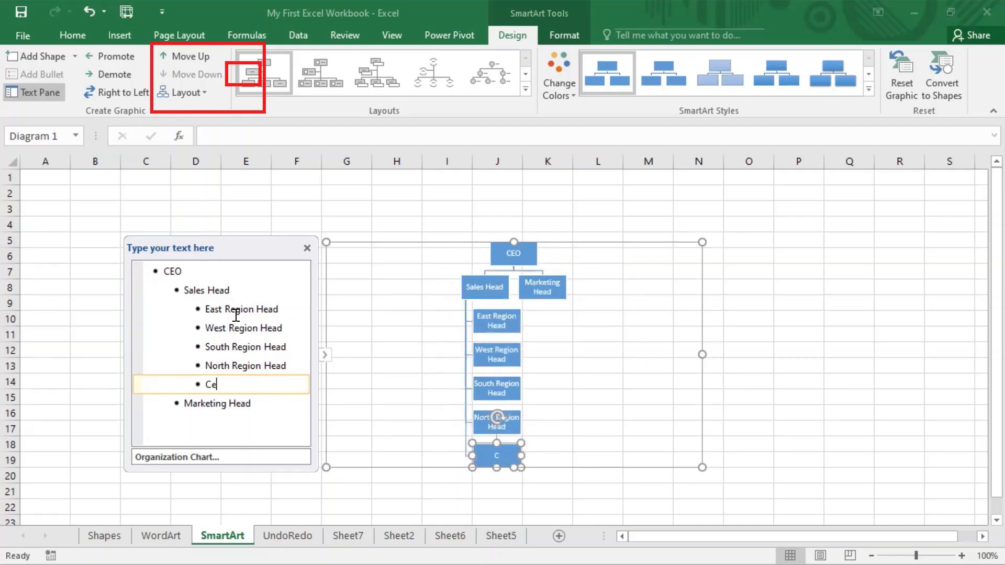
pyautogui.write('ntral Region Head')
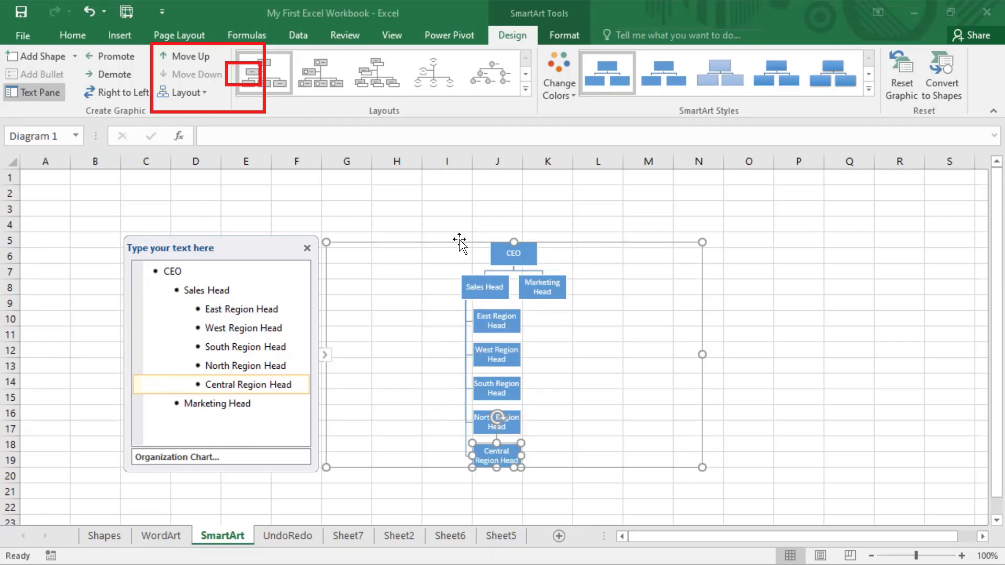
# Add a Digital Head box under Marketing Head.
pyautogui.moveTo(460, 242); pyautogui.dragTo(446, 194)
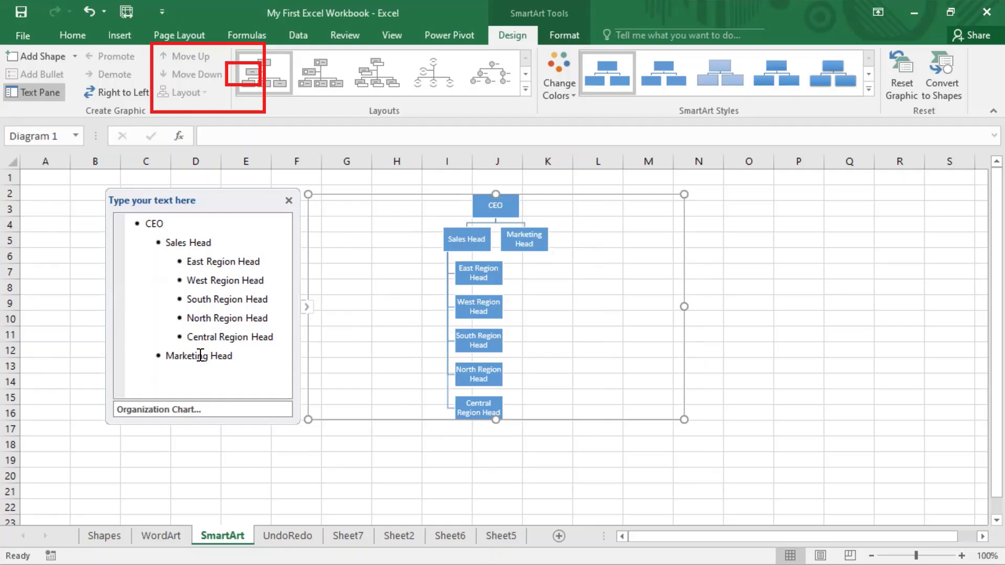
pyautogui.click(241, 361)
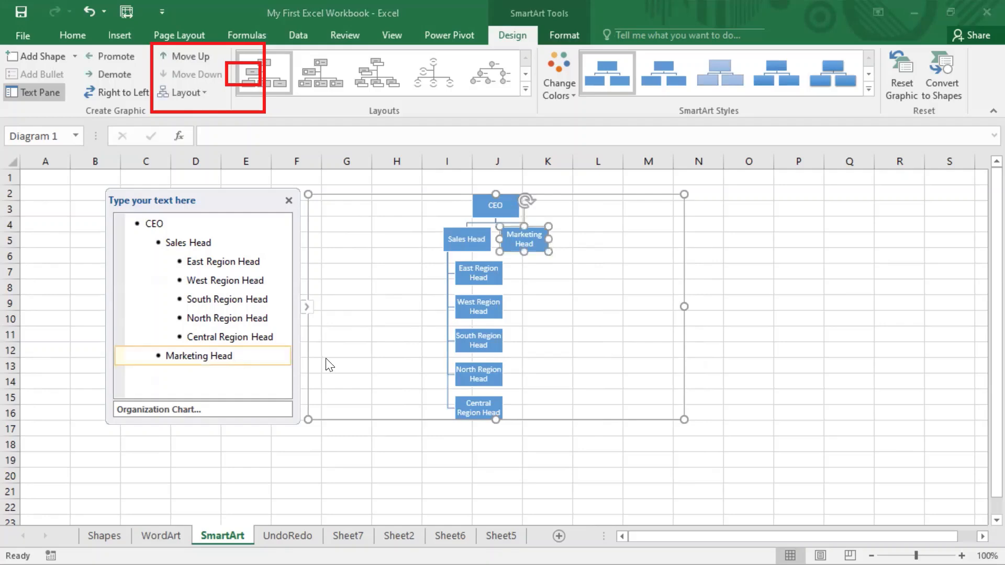
pyautogui.press('Return')
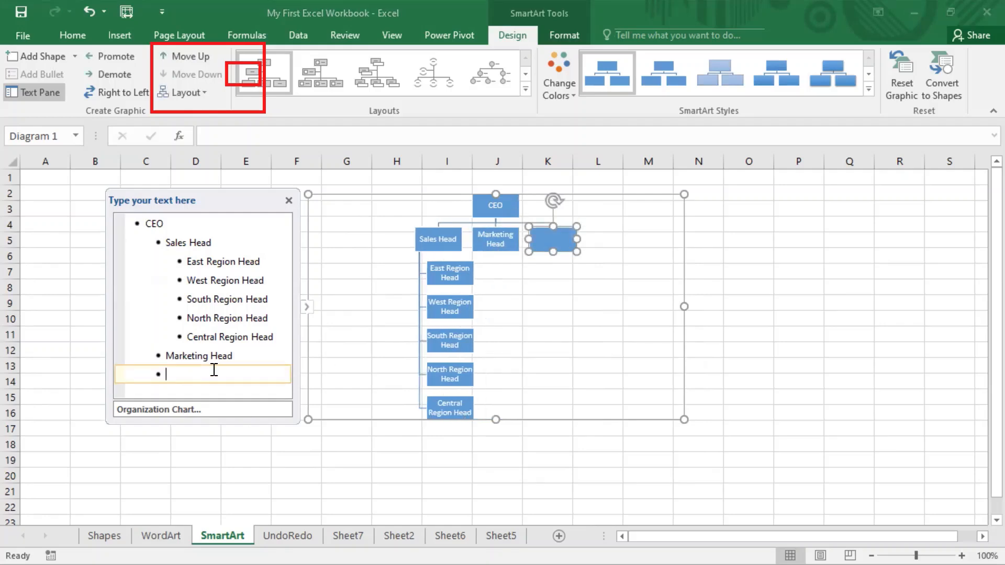
pyautogui.rightClick(214, 370)
pyautogui.press('Escape')
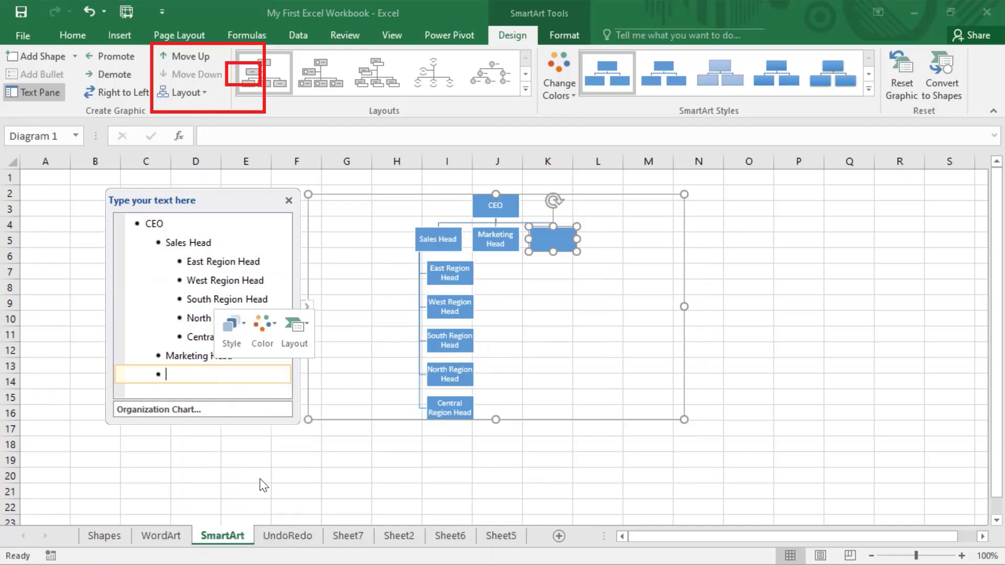
pyautogui.press('Tab')
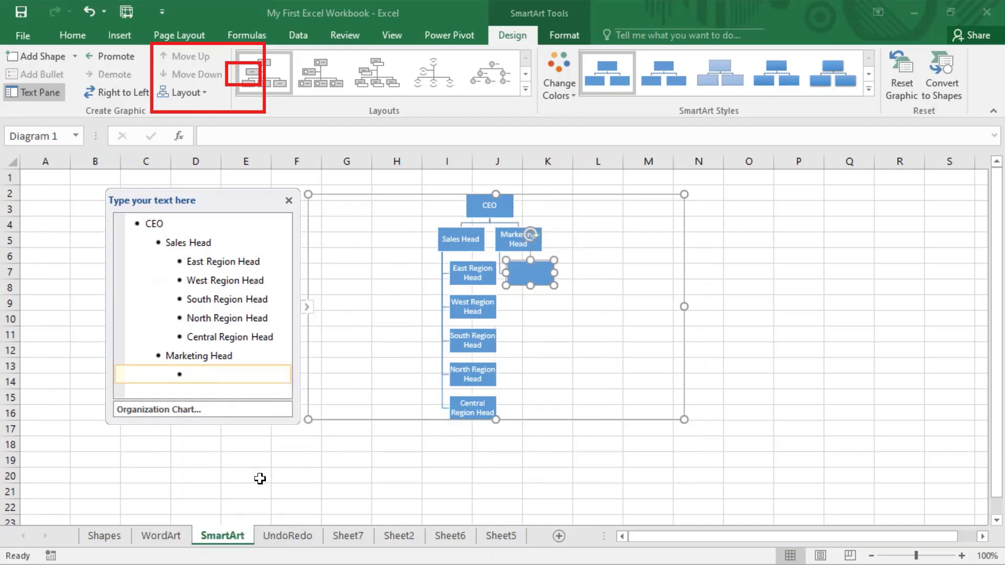
pyautogui.write('Digital Head')
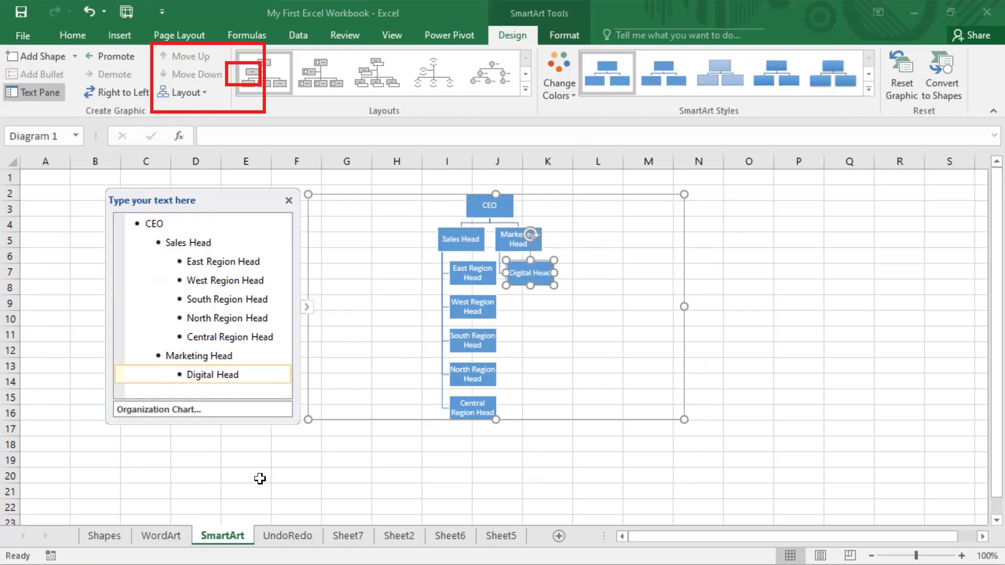
# Add a PR Head box as a child of Digital Head.
pyautogui.press('Return')
pyautogui.write('PPR')
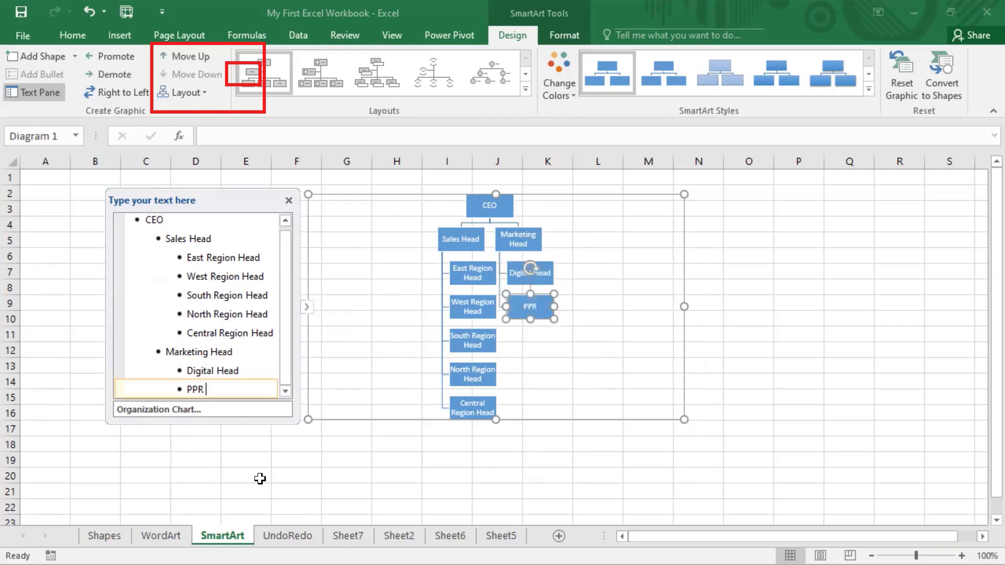
pyautogui.press('BackSpace')
pyautogui.press('BackSpace')
pyautogui.press('BackSpace')
pyautogui.hotkey('shift', 'Tab')
pyautogui.hotkey('shift', 'Tab')
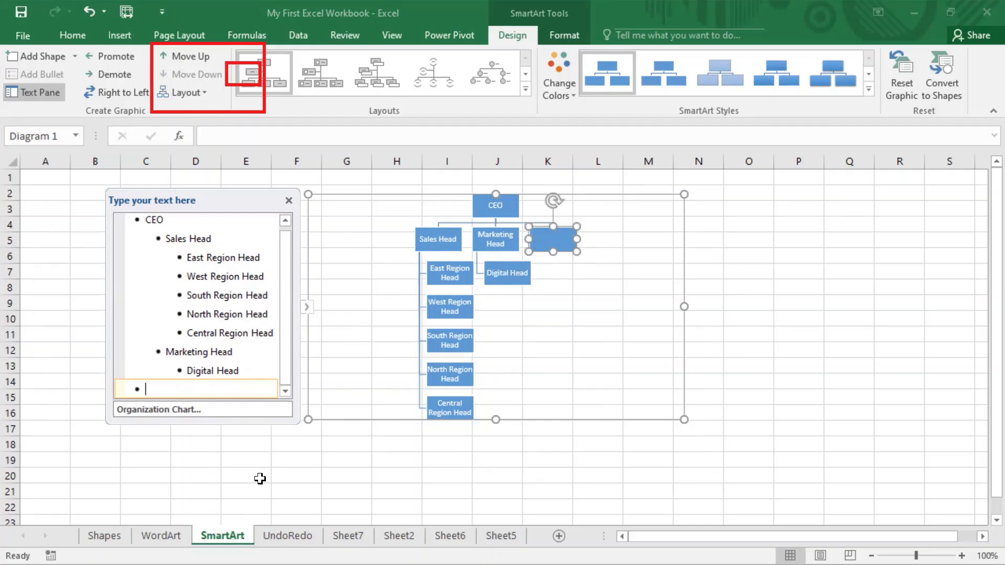
pyautogui.press('BackSpace')
pyautogui.press('BackSpace')
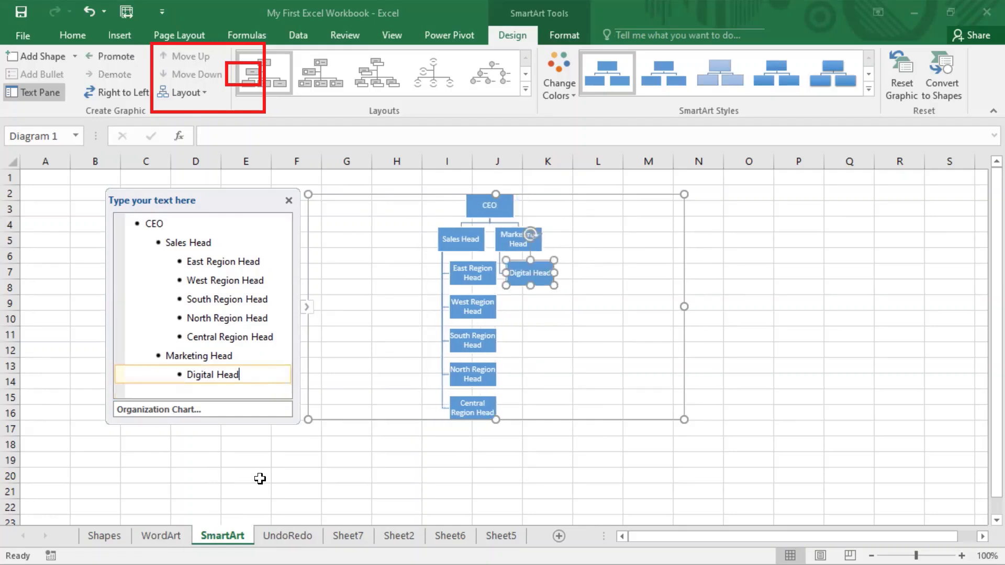
pyautogui.press('Return')
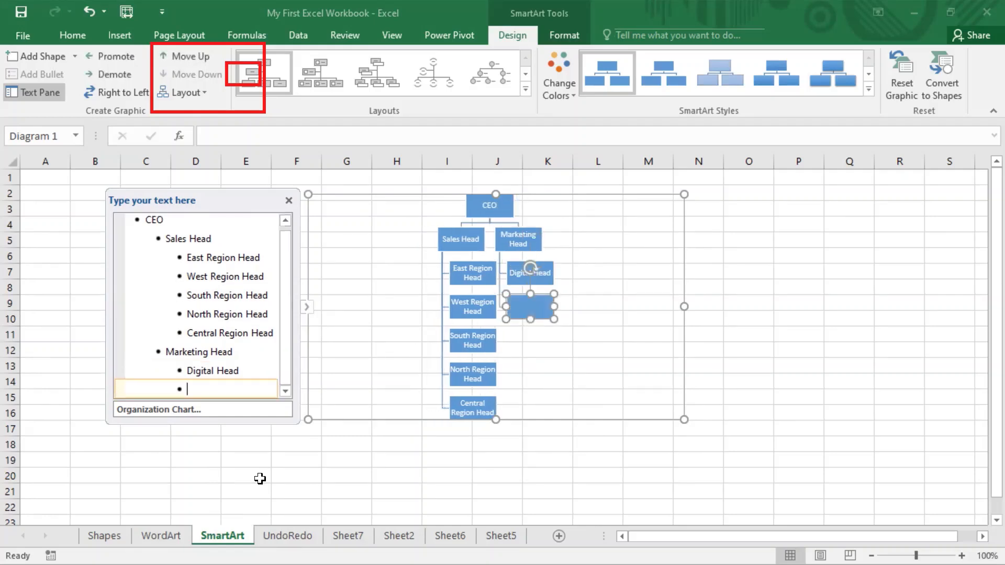
pyautogui.press('Tab')
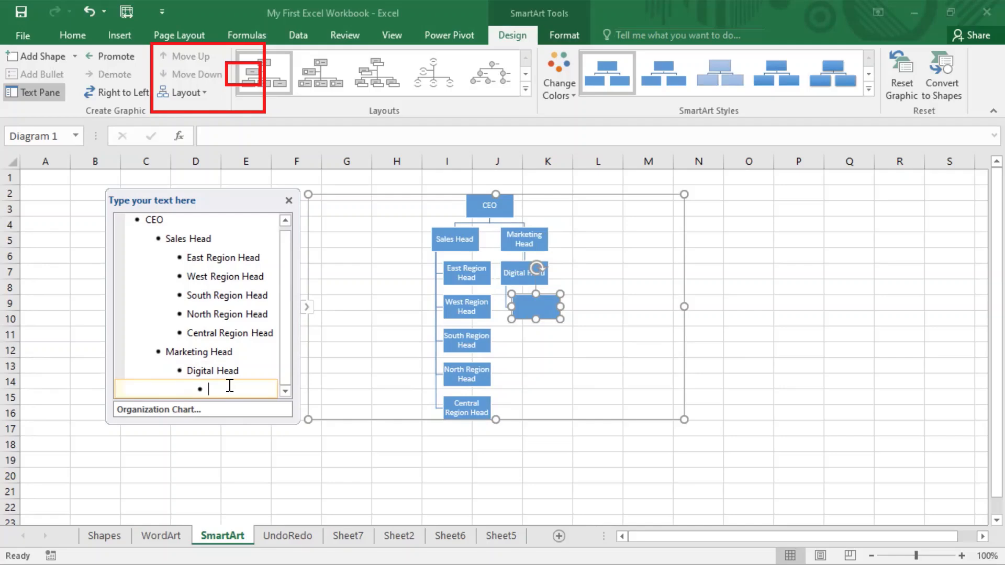
pyautogui.hotkey('shift', 'Tab')
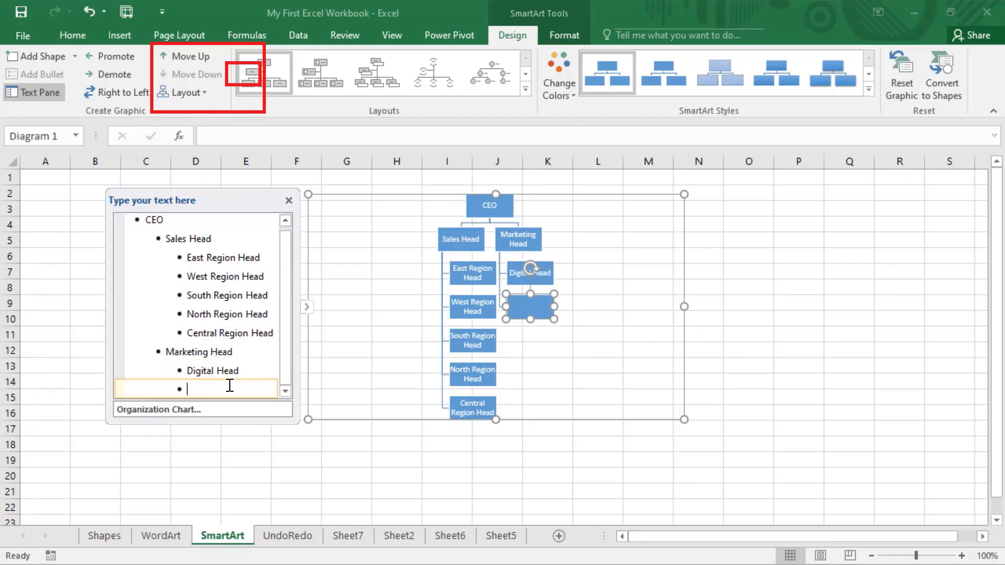
pyautogui.press('Tab')
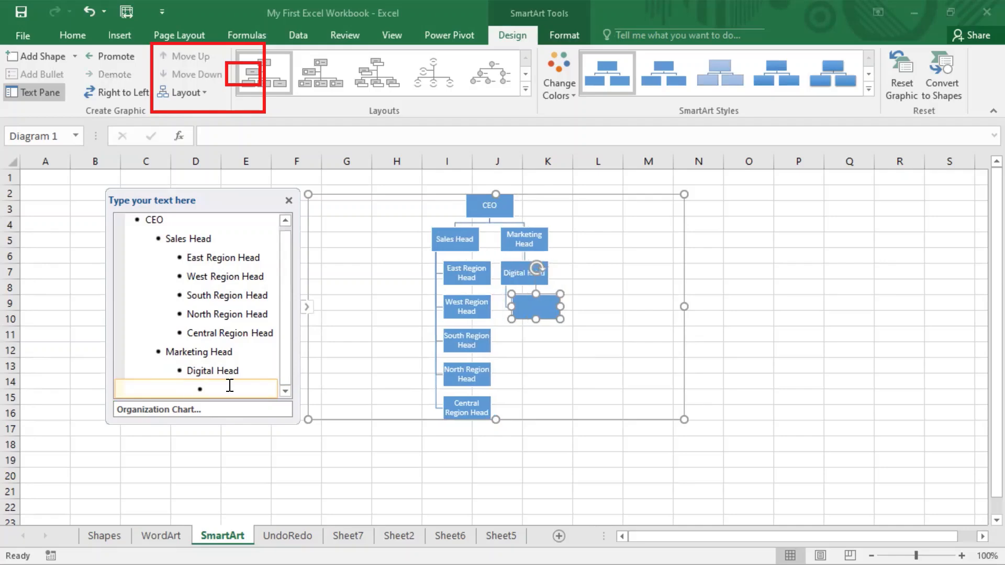
pyautogui.write('PR Head')
# Stretch the SmartArt area taller and move the cursor to the end of West Region Head.
pyautogui.moveTo(495, 420); pyautogui.dragTo(494, 466)
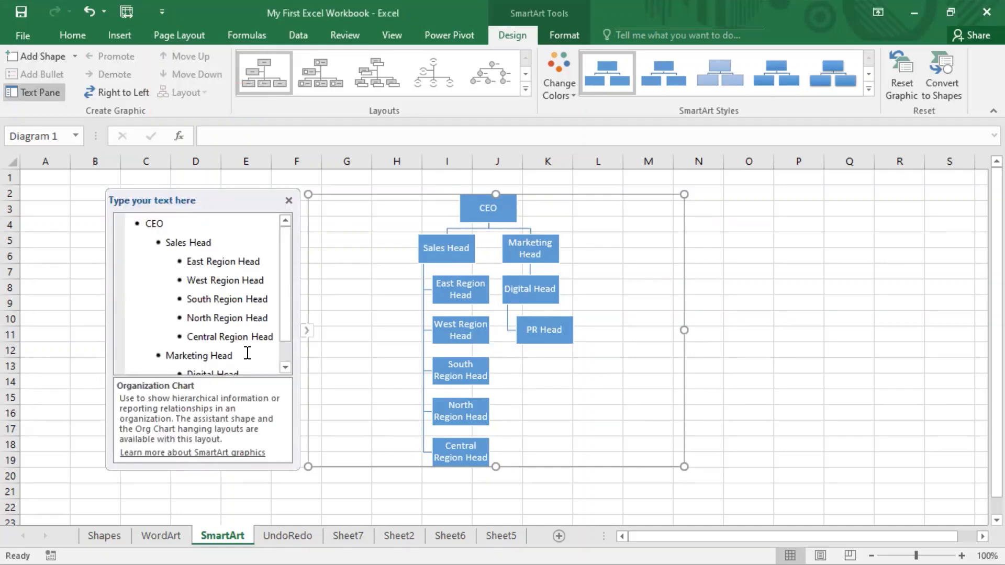
pyautogui.click(229, 260)
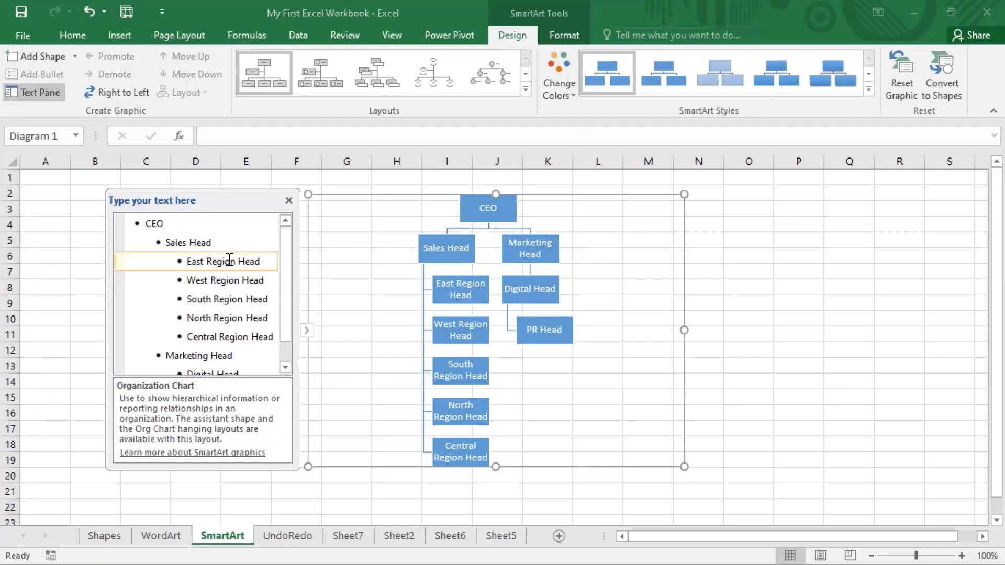
pyautogui.rightClick(228, 260)
pyautogui.press('Escape')
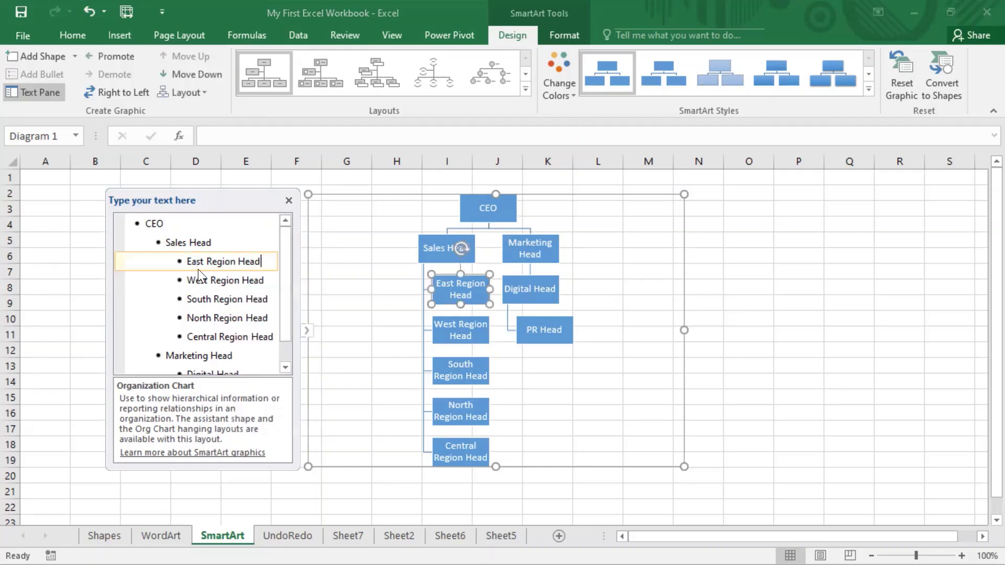
pyautogui.press('Down')
pyautogui.press('End')
# Add ASM1 and ASM2 as child entries under West Region Head.
pyautogui.press('Return')
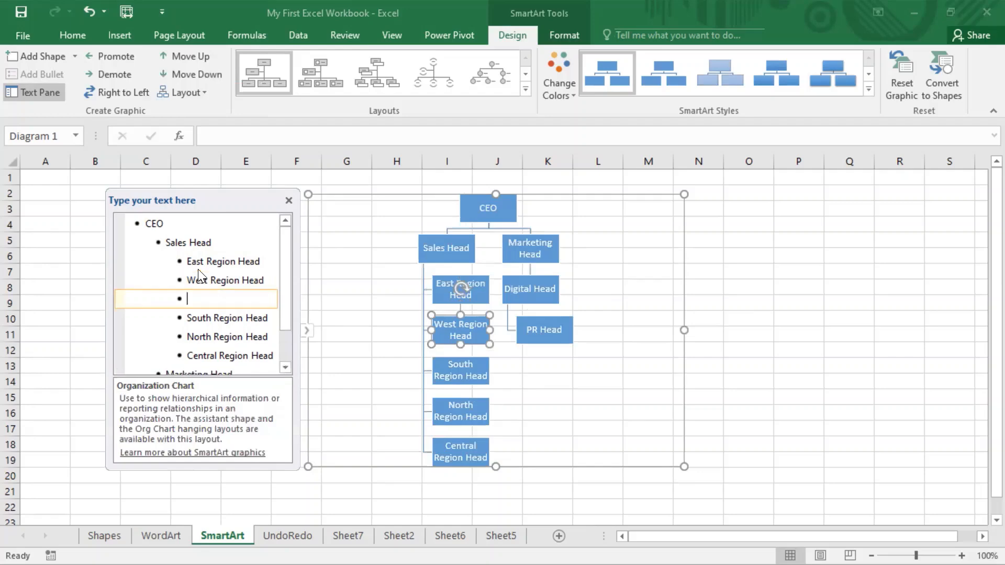
pyautogui.press('Tab')
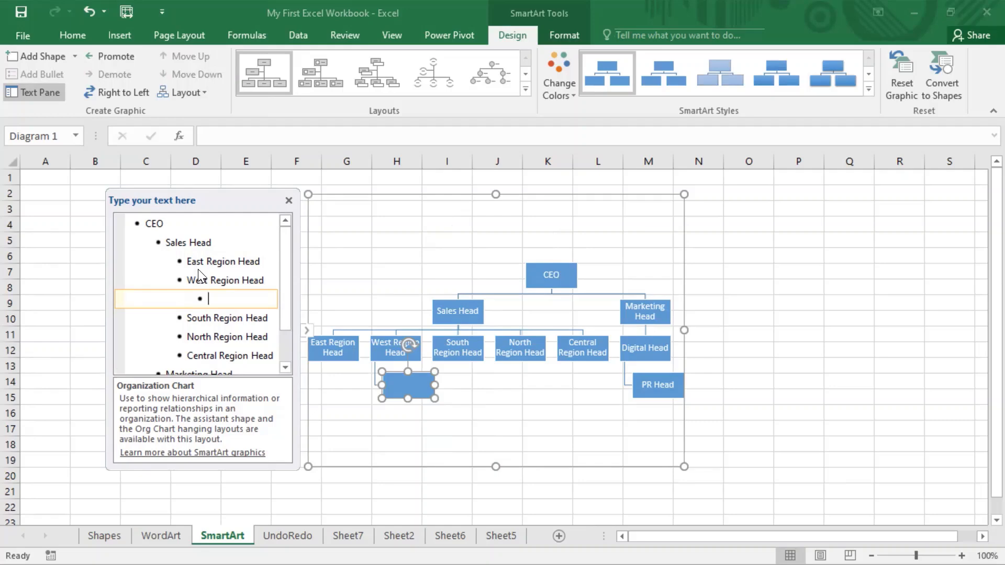
pyautogui.write('ASM')
pyautogui.press('BackSpace')
pyautogui.write('1')
pyautogui.press('Return')
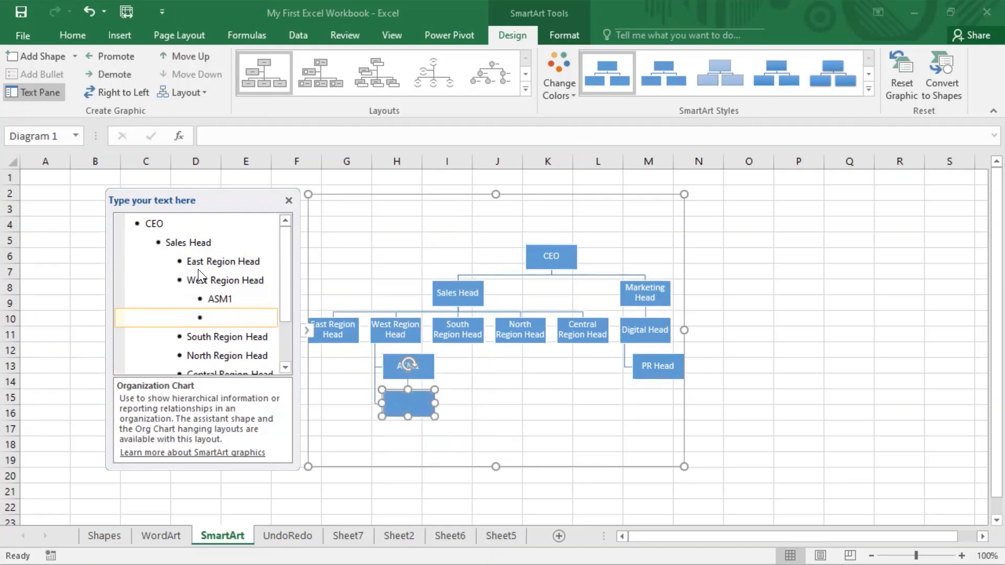
pyautogui.write('ASM1')
pyautogui.press('BackSpace')
pyautogui.write('2')
# Add Exe1 and Exe2 as entries beneath ASM2.
pyautogui.press('Return')
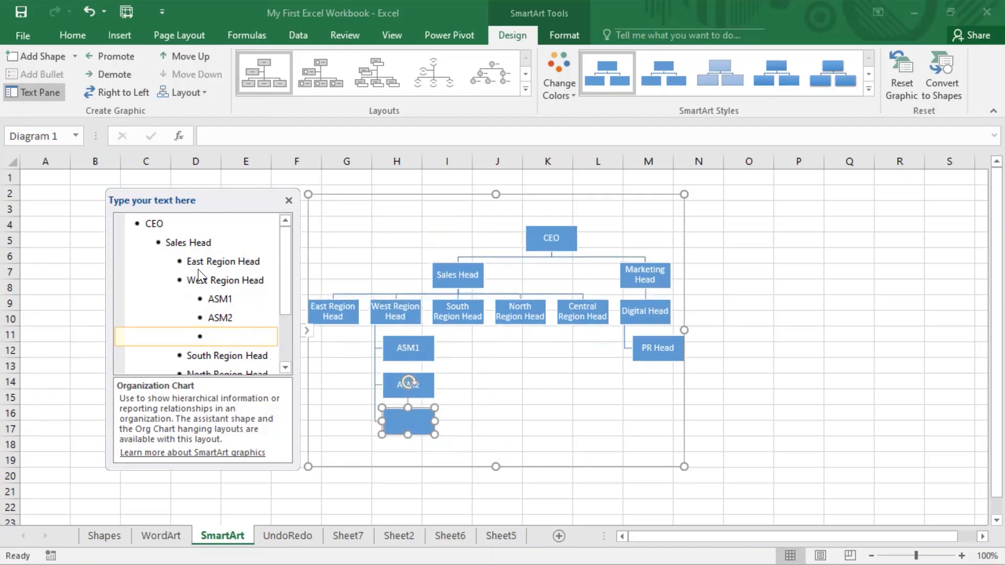
pyautogui.press('Tab')
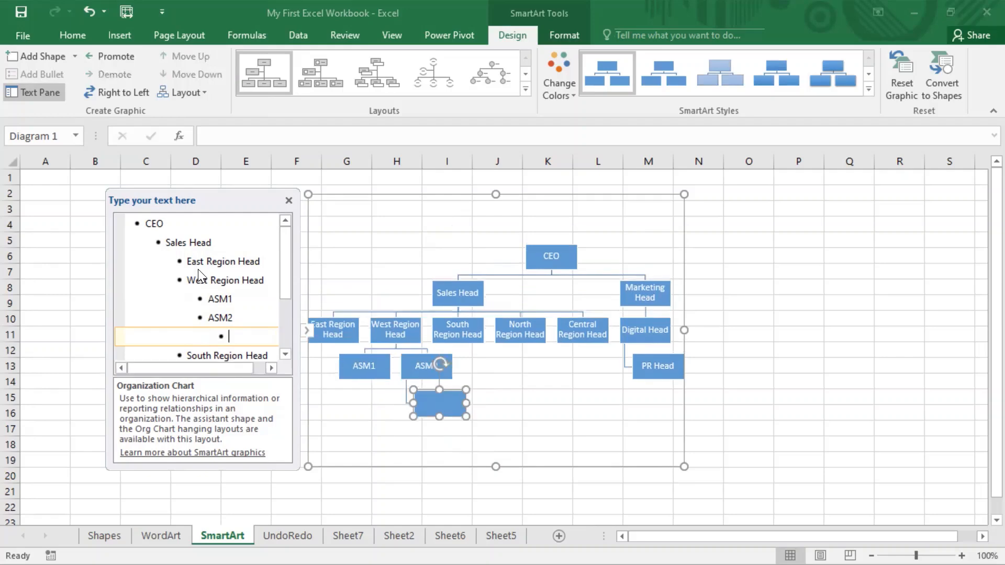
pyautogui.write('Exer1')
pyautogui.press('BackSpace')
pyautogui.press('BackSpace')
pyautogui.write('1')
pyautogui.press('Return')
pyautogui.write('Exe')
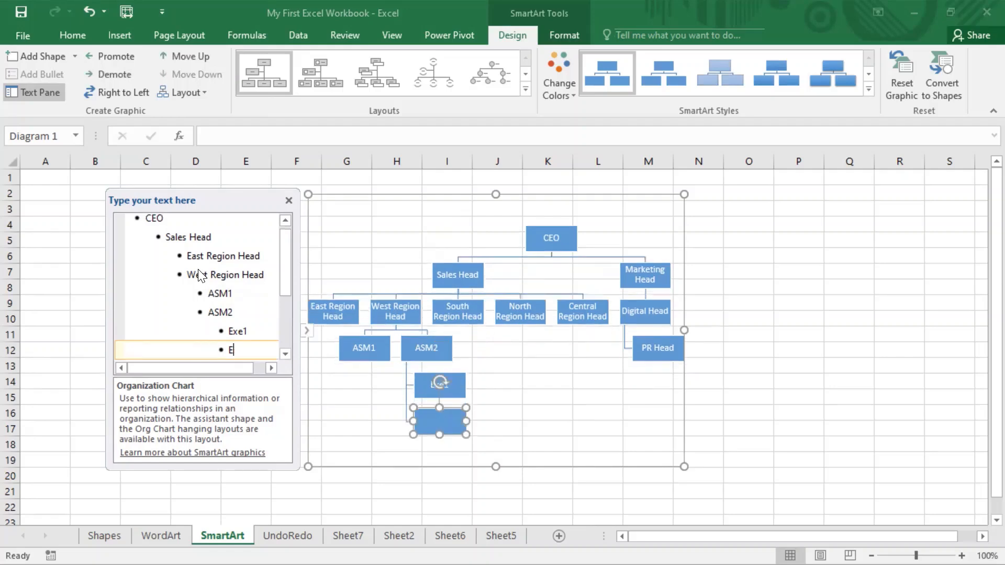
pyautogui.write('2')
# Enlarge the organization chart to span columns F to P.
pyautogui.moveTo(682, 465); pyautogui.dragTo(824, 469)
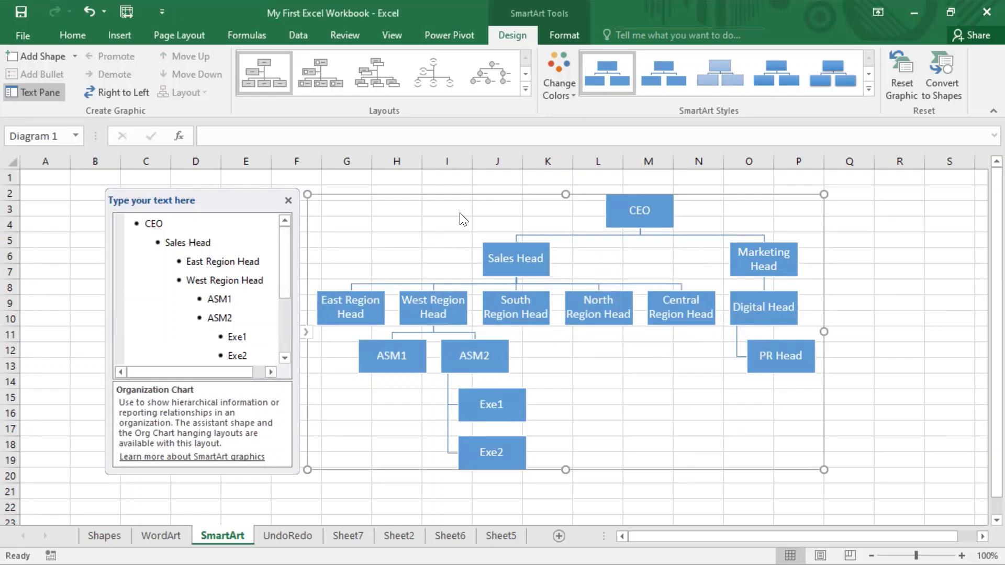
pyautogui.click(502, 2)
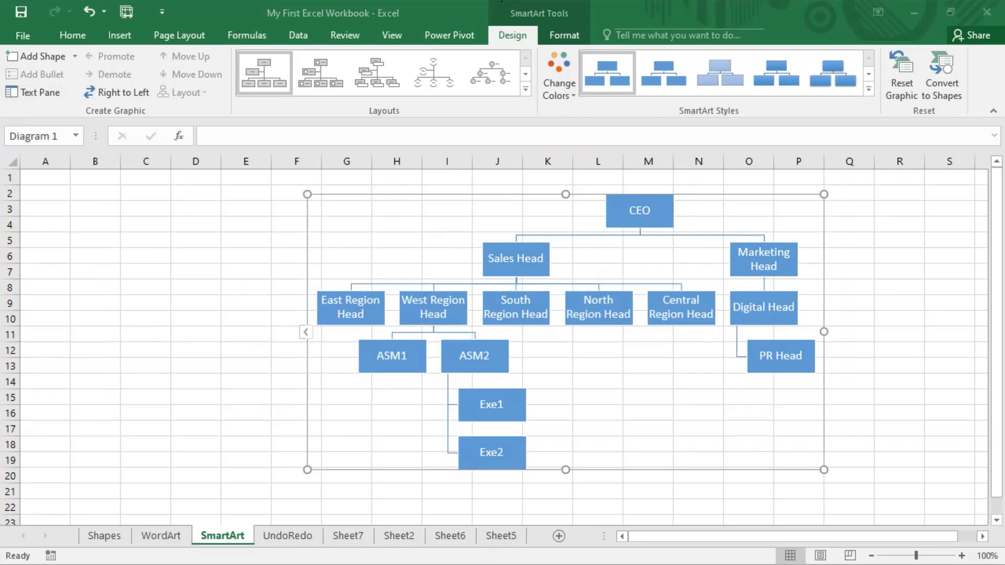
pyautogui.click(325, 197)
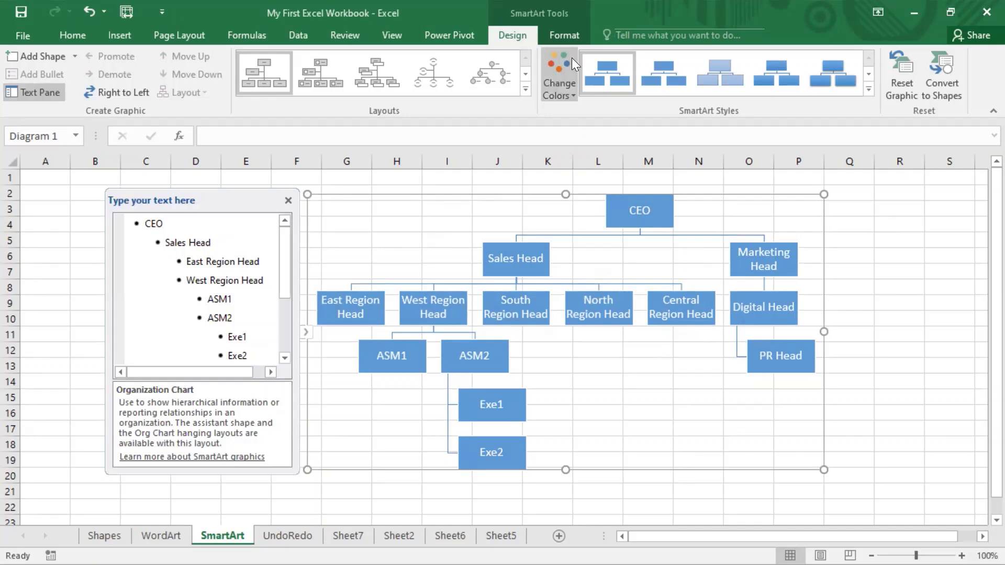
# Look through the SmartArt Format and Design options and open the Add Shape choices.
pyautogui.click(572, 35)
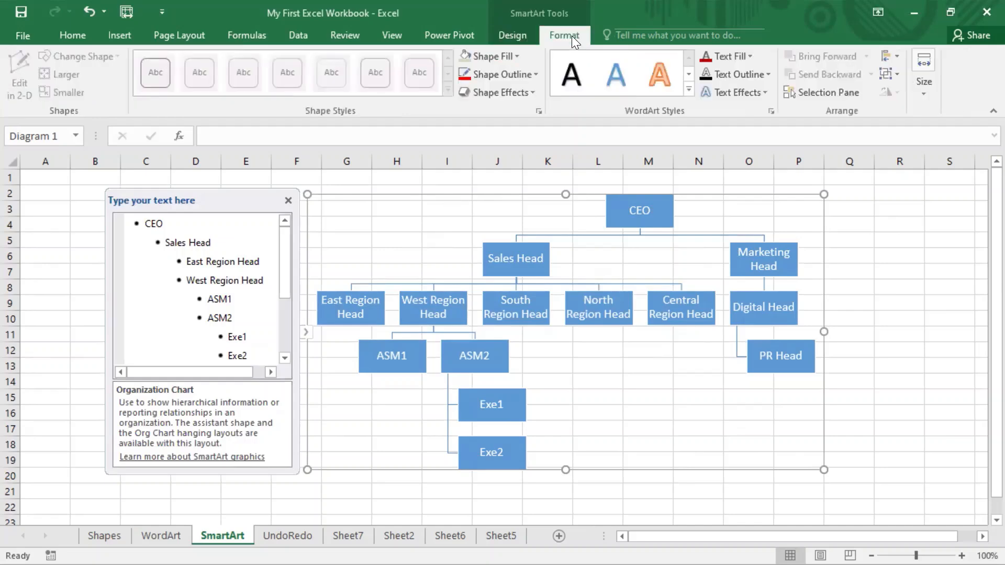
pyautogui.click(505, 36)
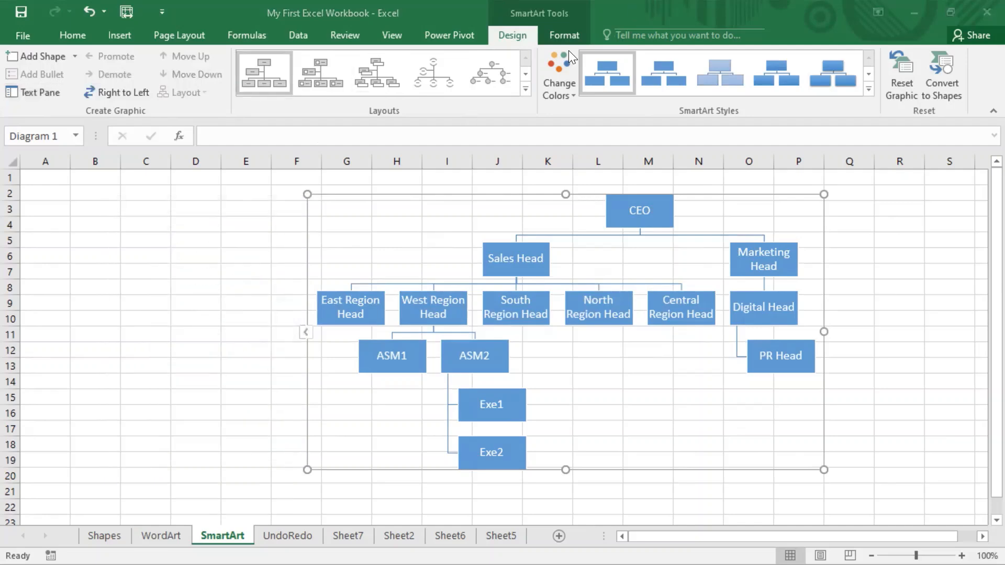
pyautogui.click(569, 37)
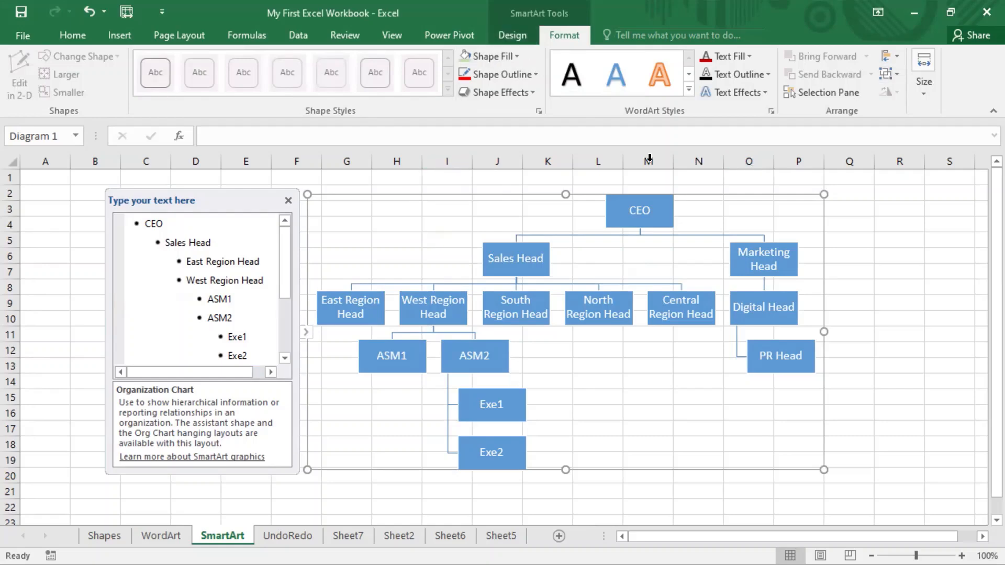
pyautogui.click(515, 35)
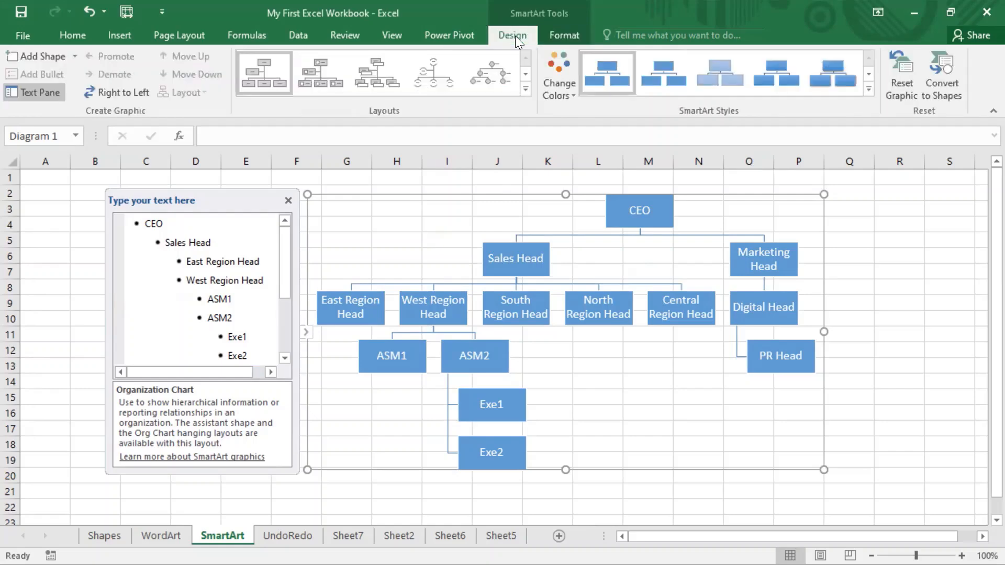
pyautogui.click(75, 56)
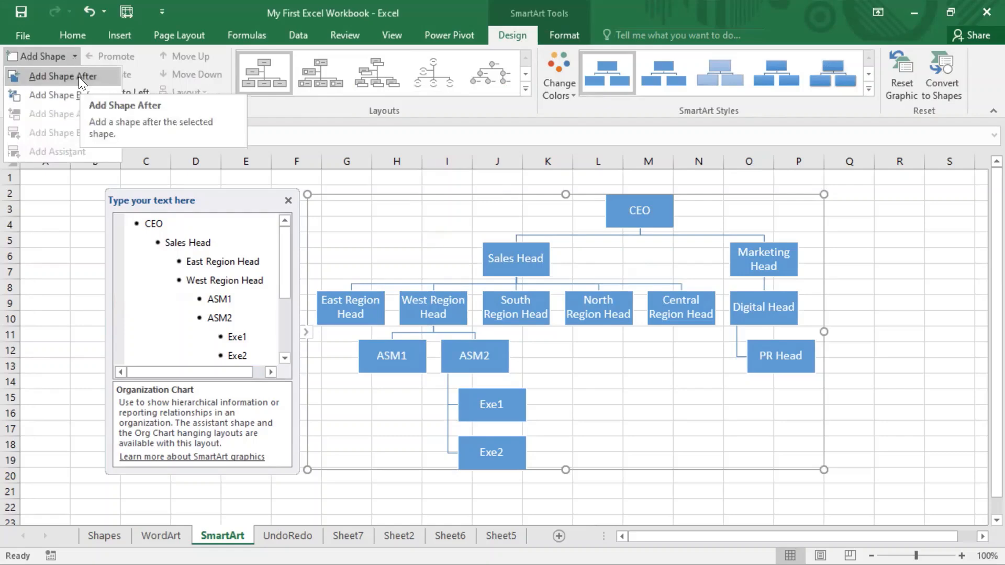
# Add an empty shape beside CEO, delete it again, and toggle the text pane.
pyautogui.click(79, 76)
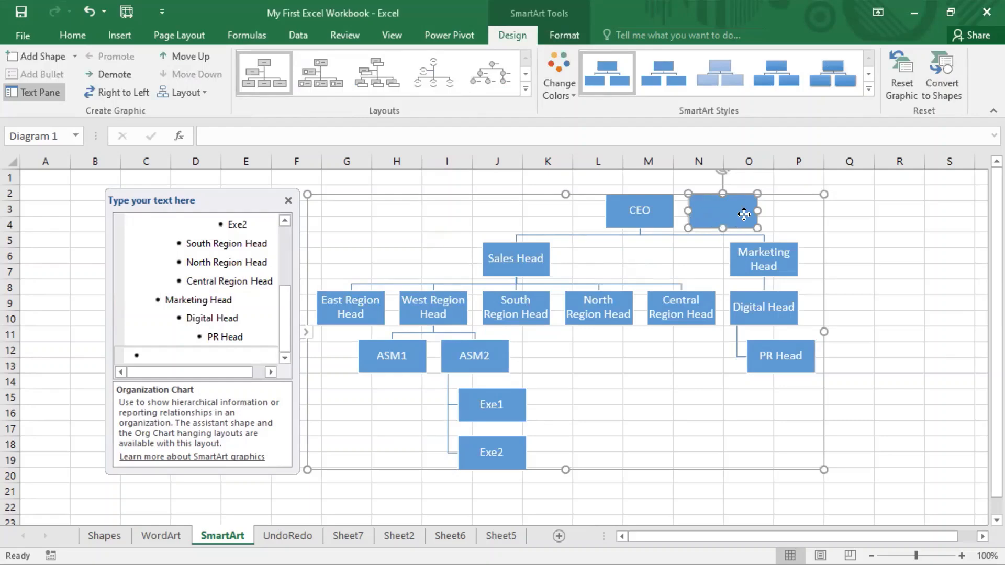
pyautogui.press('Delete')
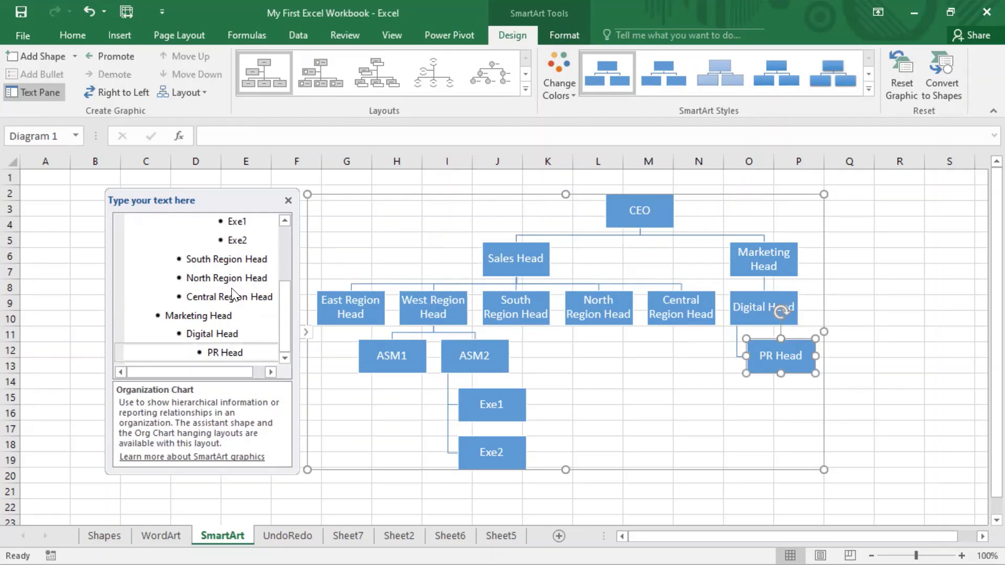
pyautogui.scroll(-5, 232, 294)
pyautogui.scroll(6, 228, 294)
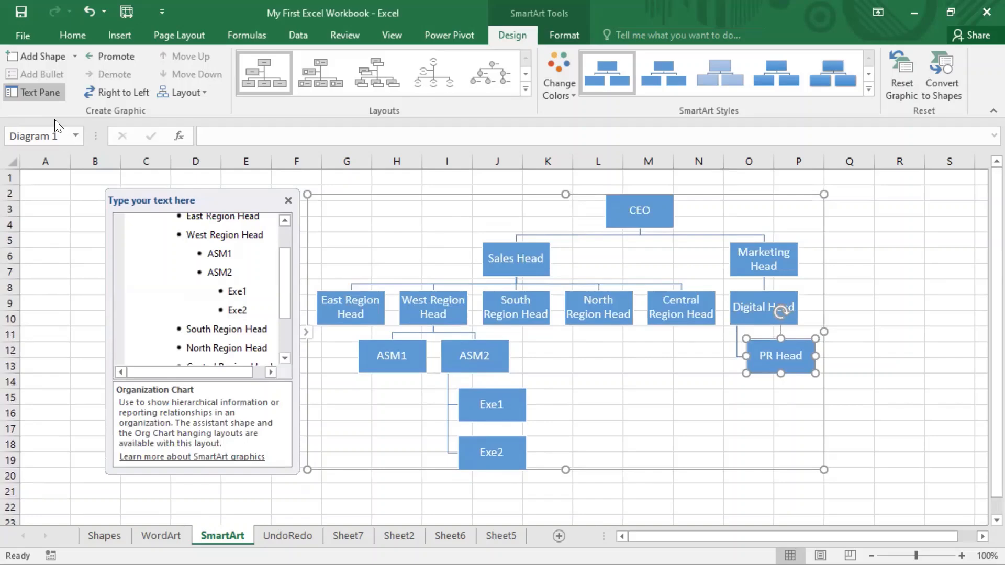
pyautogui.click(33, 92)
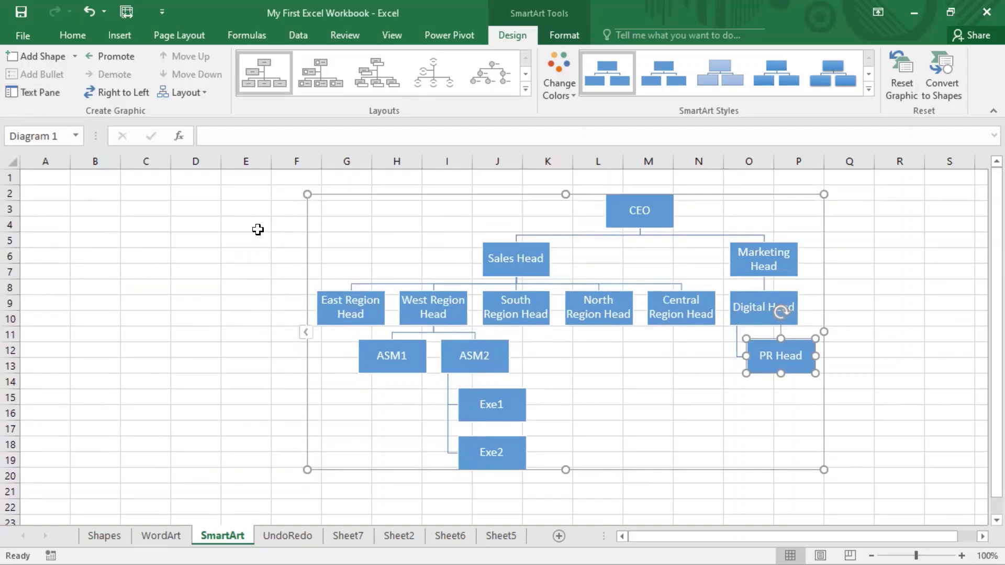
pyautogui.click(29, 91)
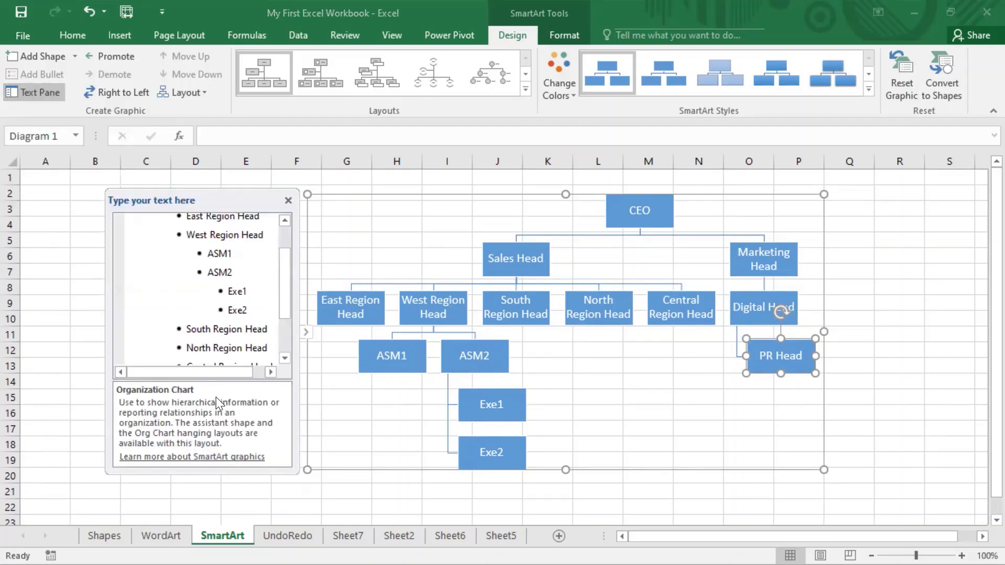
# Try promoting and demoting Exe1, then move Exe2 above Exe1 under ASM2.
pyautogui.click(238, 291)
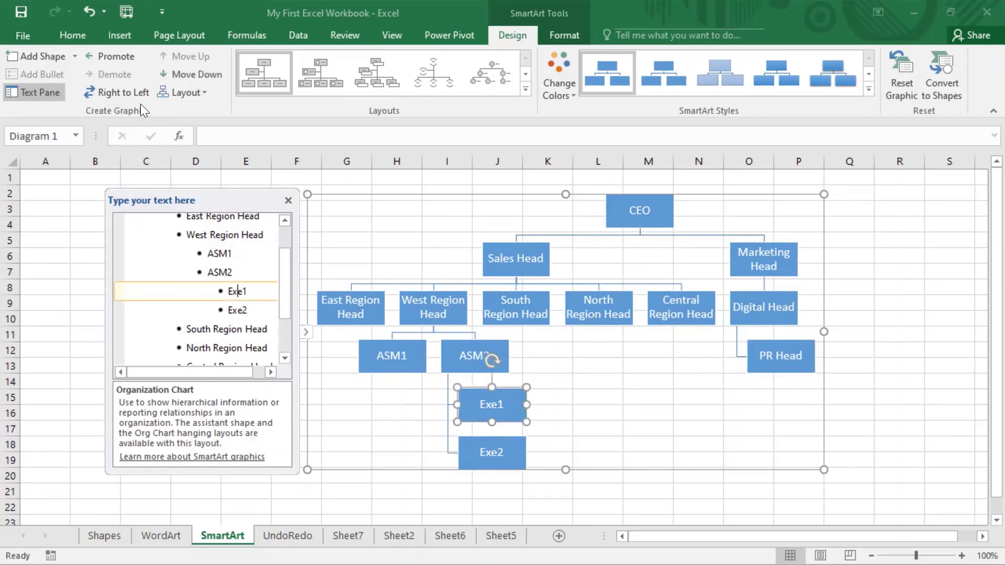
pyautogui.click(111, 55)
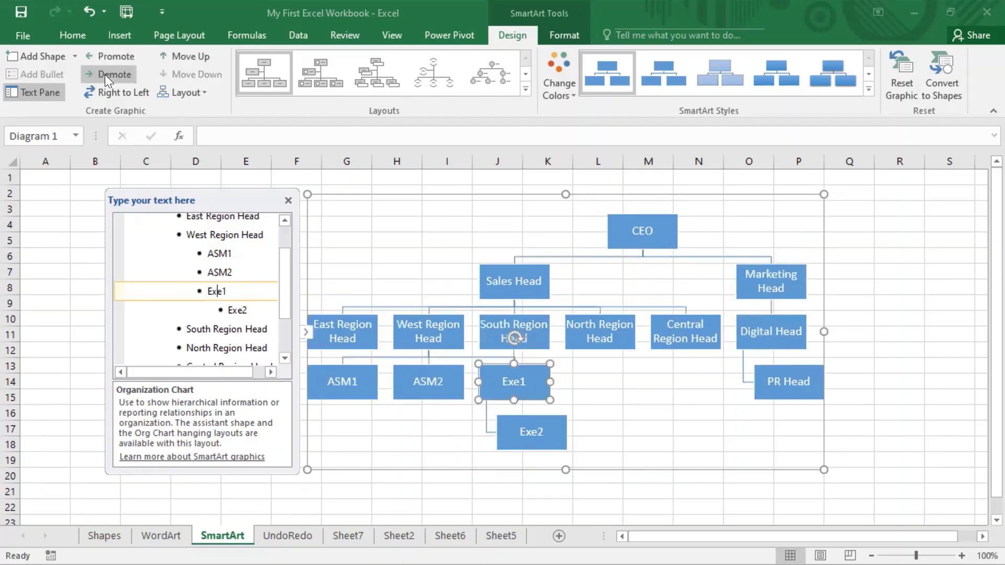
pyautogui.click(104, 74)
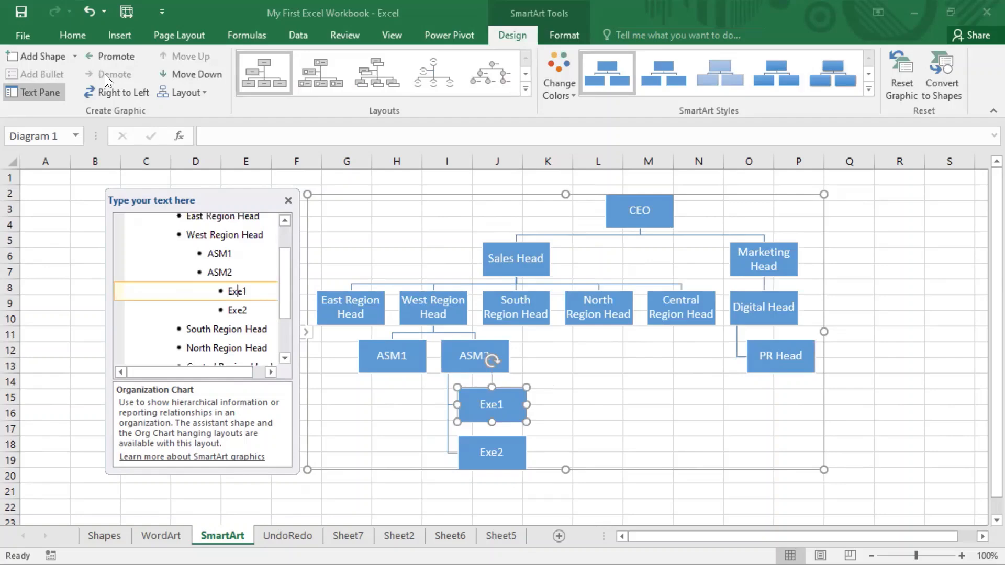
pyautogui.press('Down')
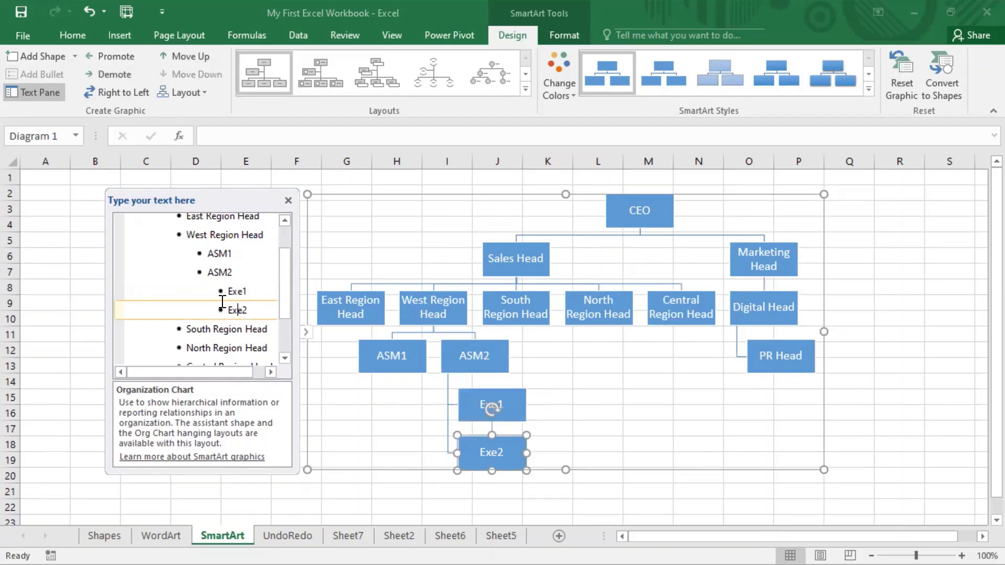
pyautogui.click(184, 55)
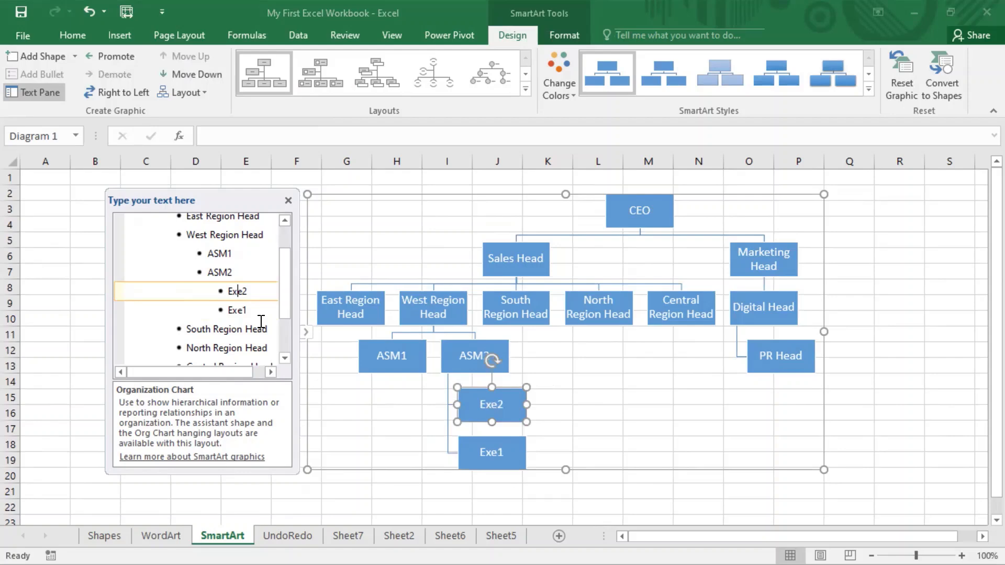
# Test moving ASM2 and ASM1 up and down, leaving ASM1 ahead of ASM2.
pyautogui.click(221, 274)
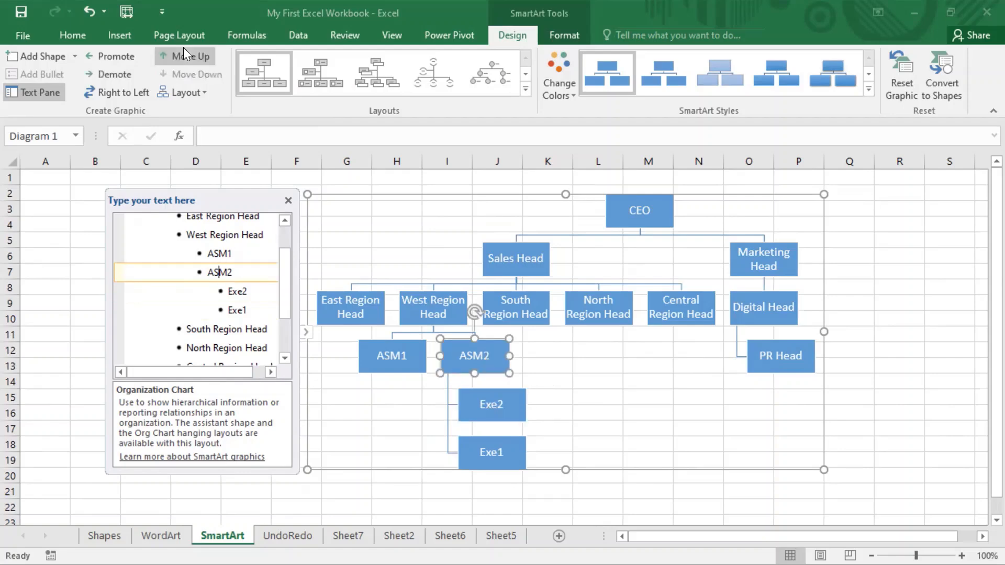
pyautogui.click(183, 47)
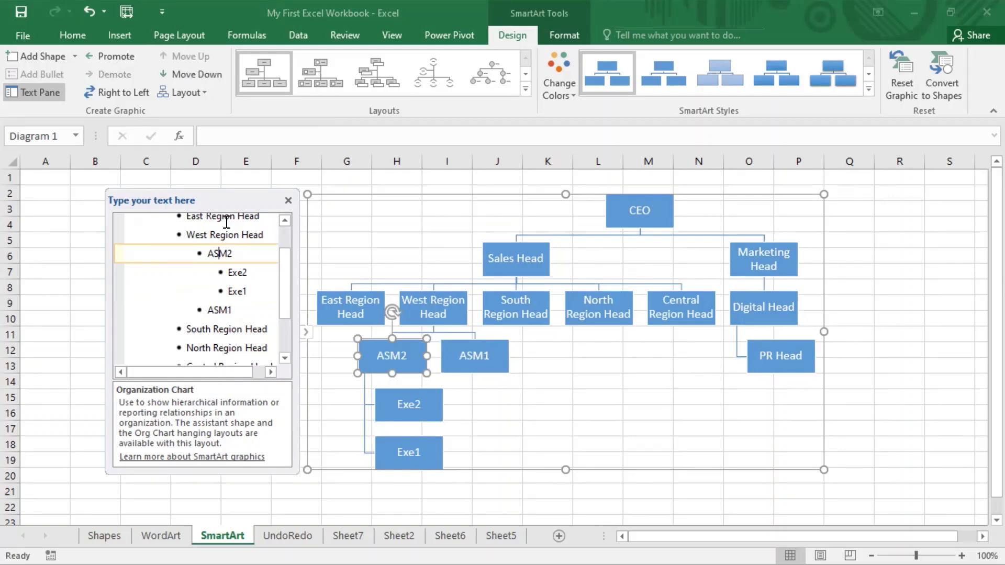
pyautogui.click(222, 311)
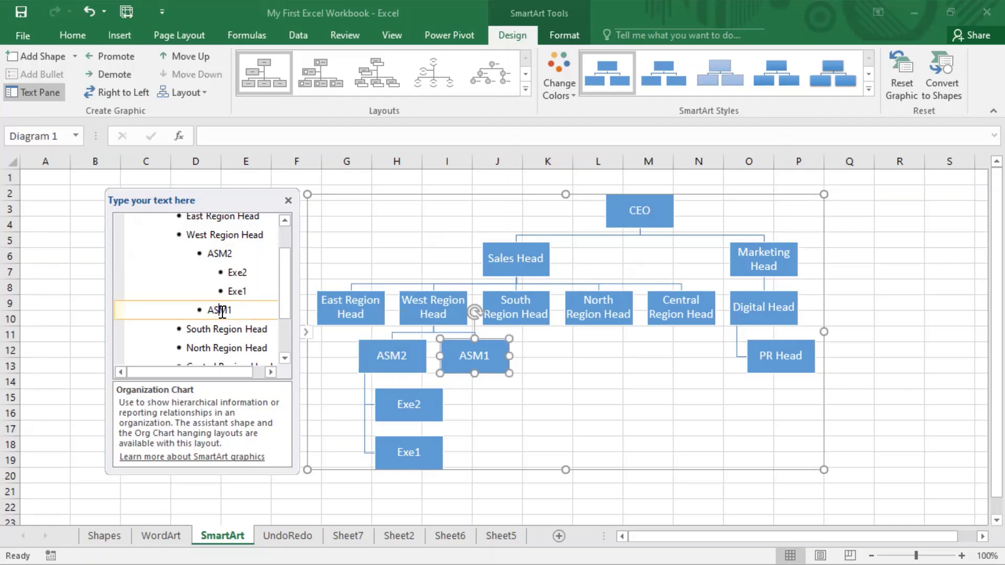
pyautogui.click(186, 56)
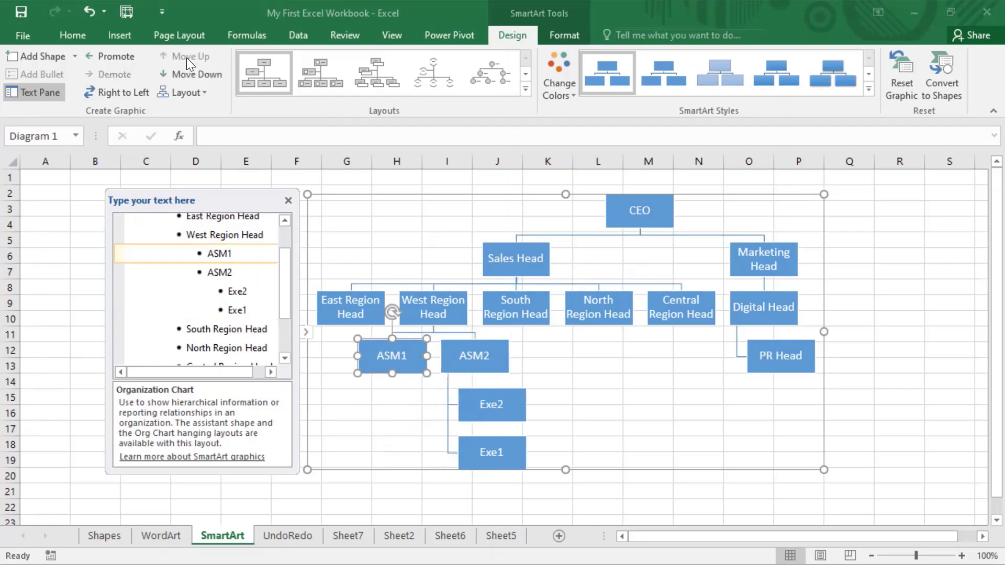
pyautogui.click(191, 75)
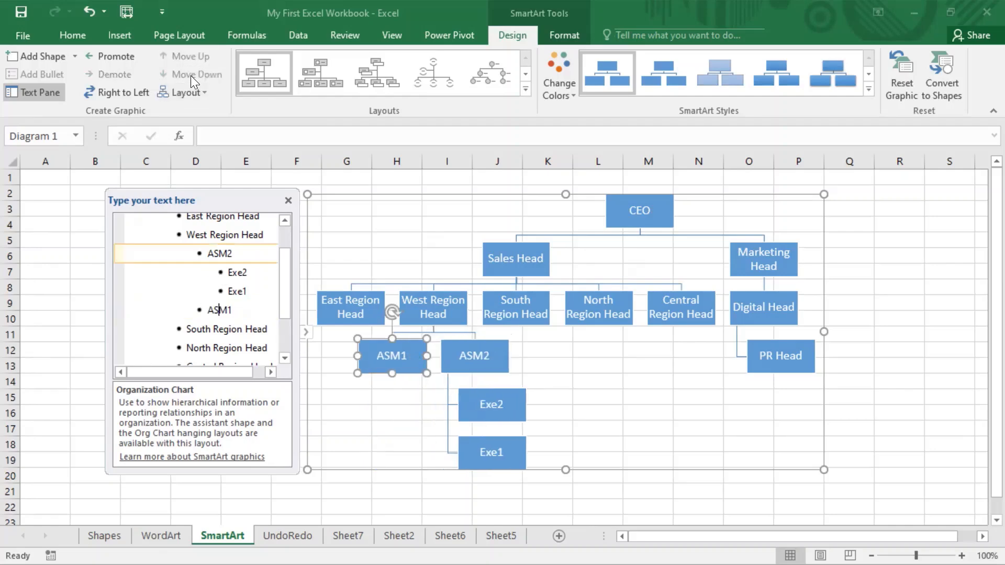
pyautogui.click(188, 62)
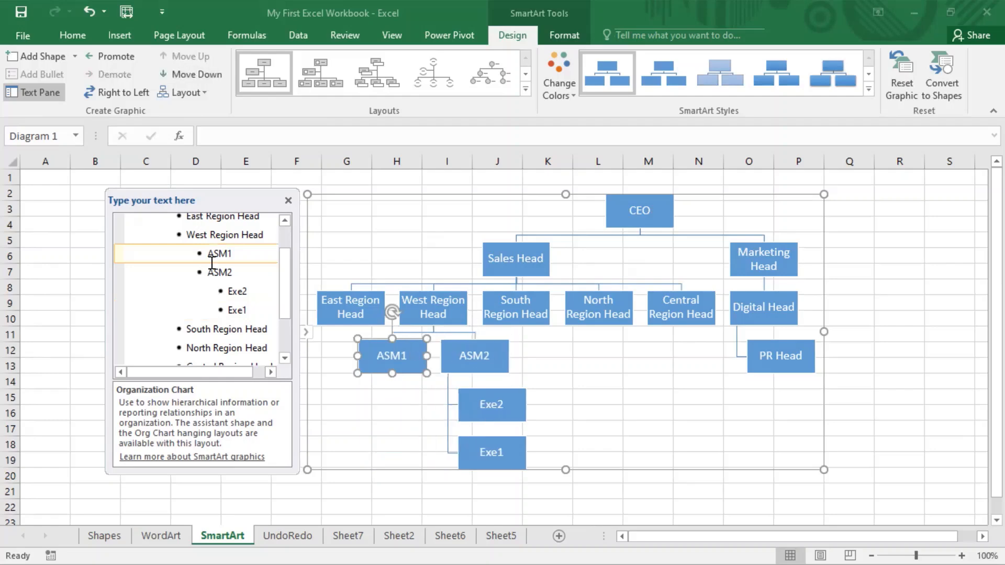
pyautogui.click(126, 90)
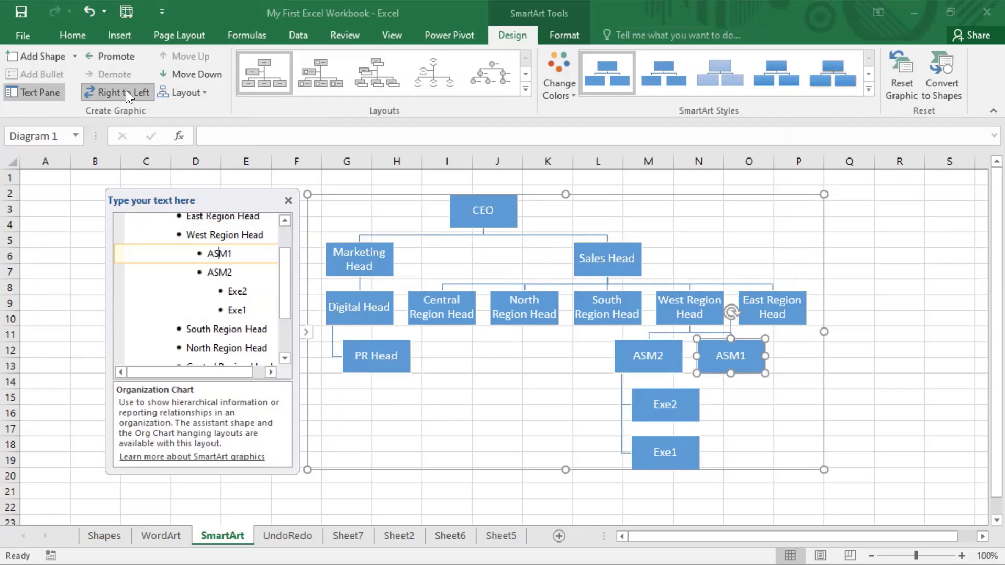
pyautogui.click(125, 90)
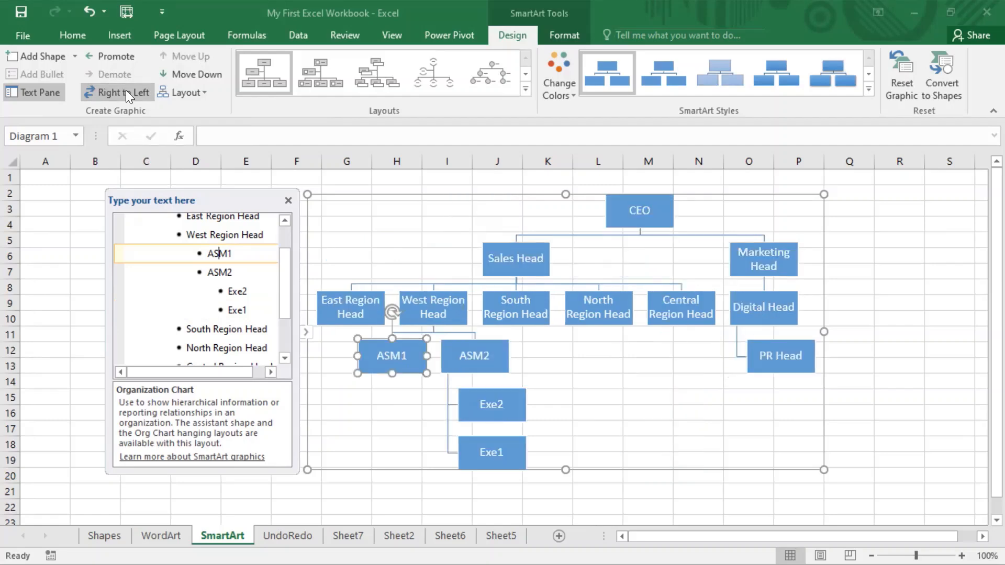
pyautogui.click(203, 96)
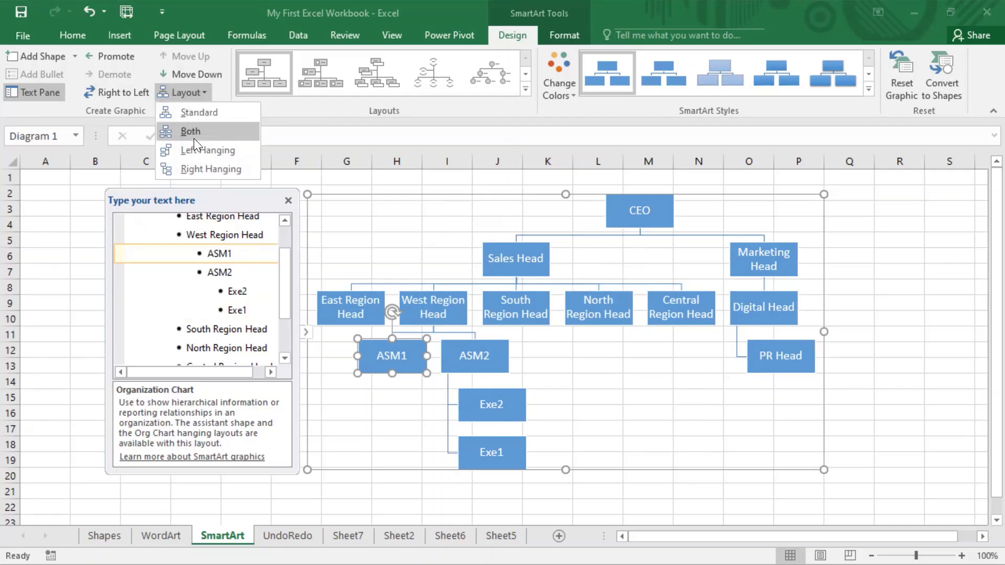
pyautogui.click(193, 138)
pyautogui.click(207, 91)
pyautogui.click(203, 151)
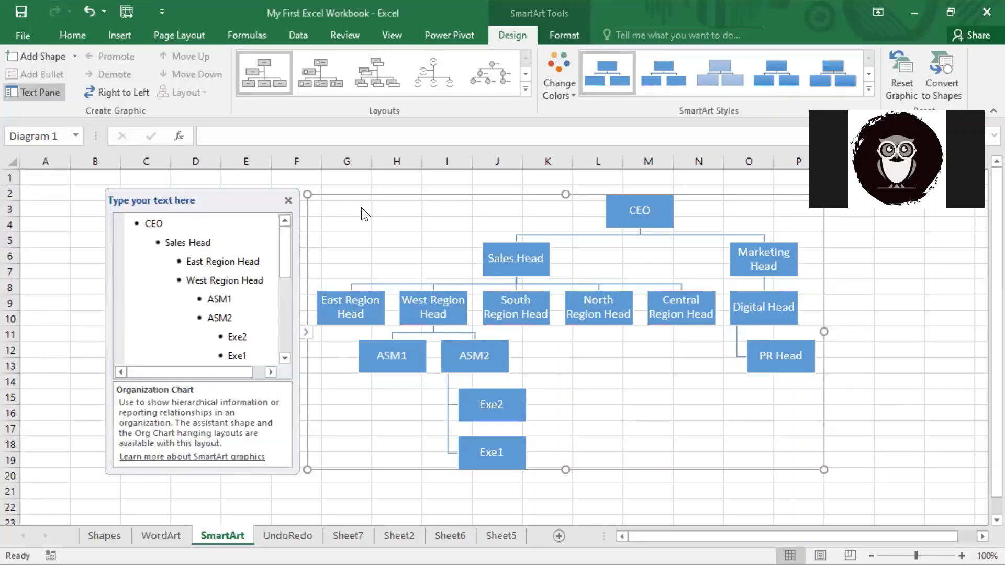
# Try several organization chart layouts, settling on Circle Picture Hierarchy.
pyautogui.click(335, 81)
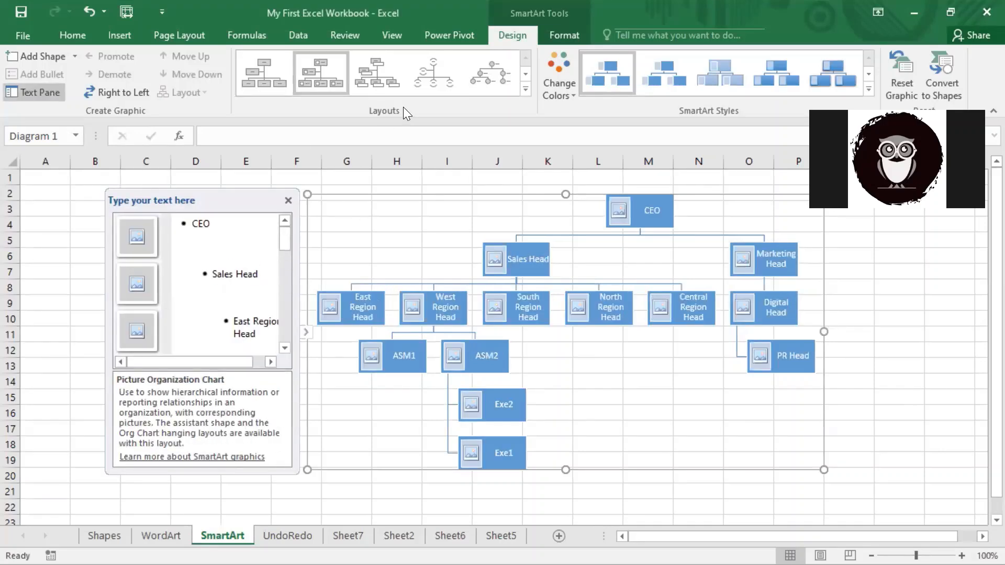
pyautogui.click(377, 70)
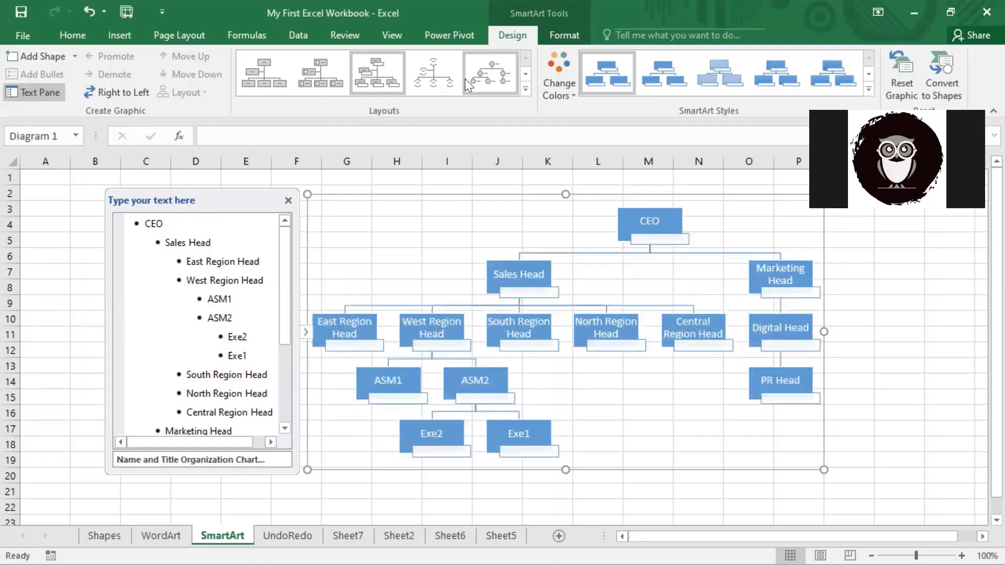
pyautogui.click(448, 79)
pyautogui.click(494, 81)
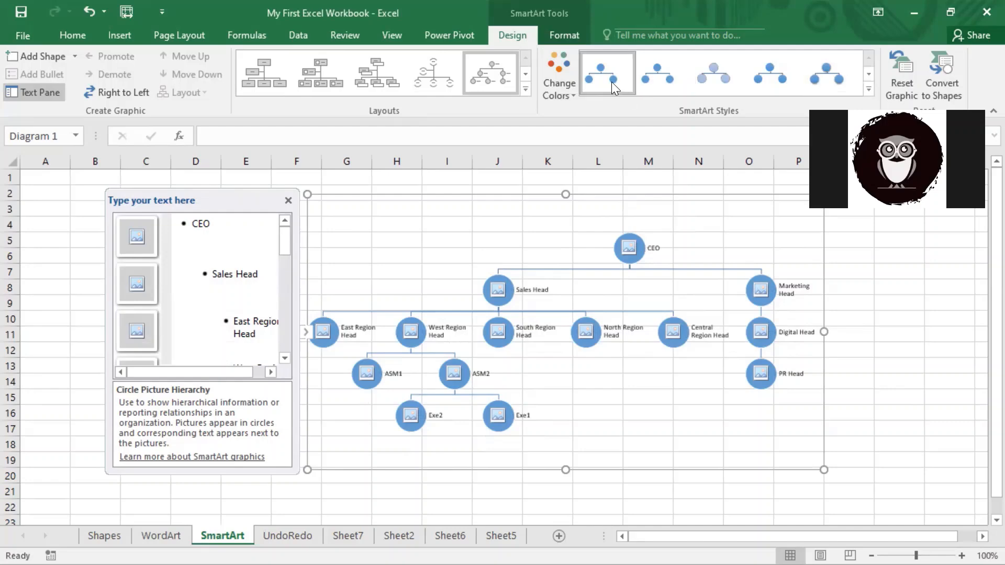
# Move the chart over to columns A–K and apply the Colorful colour scheme.
pyautogui.click(571, 97)
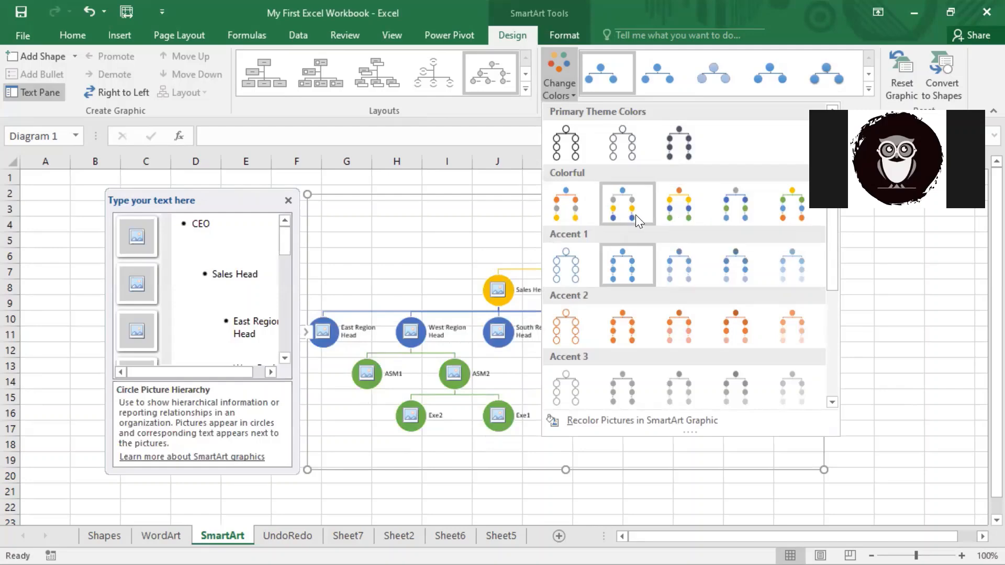
pyautogui.click(449, 197)
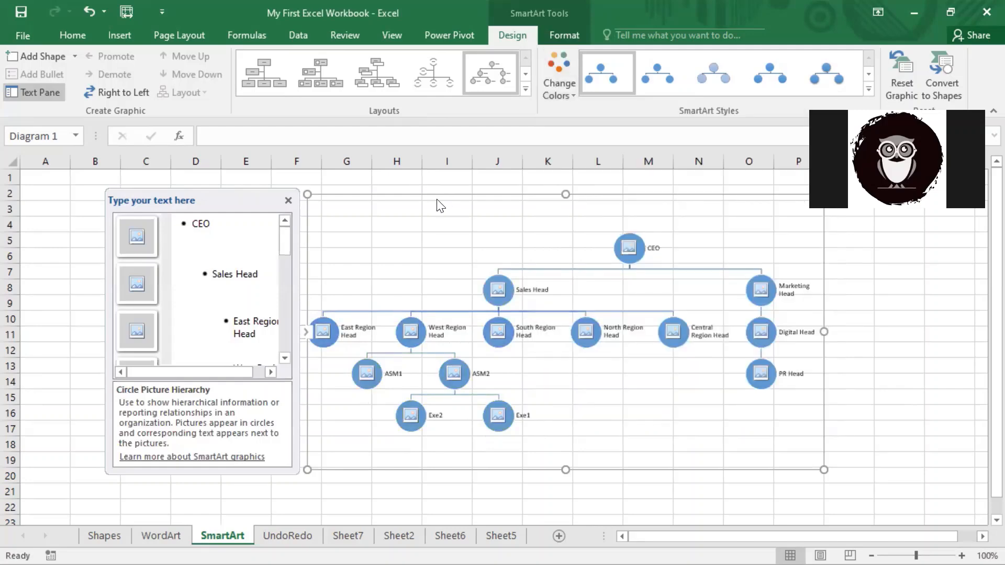
pyautogui.moveTo(441, 193); pyautogui.dragTo(177, 186)
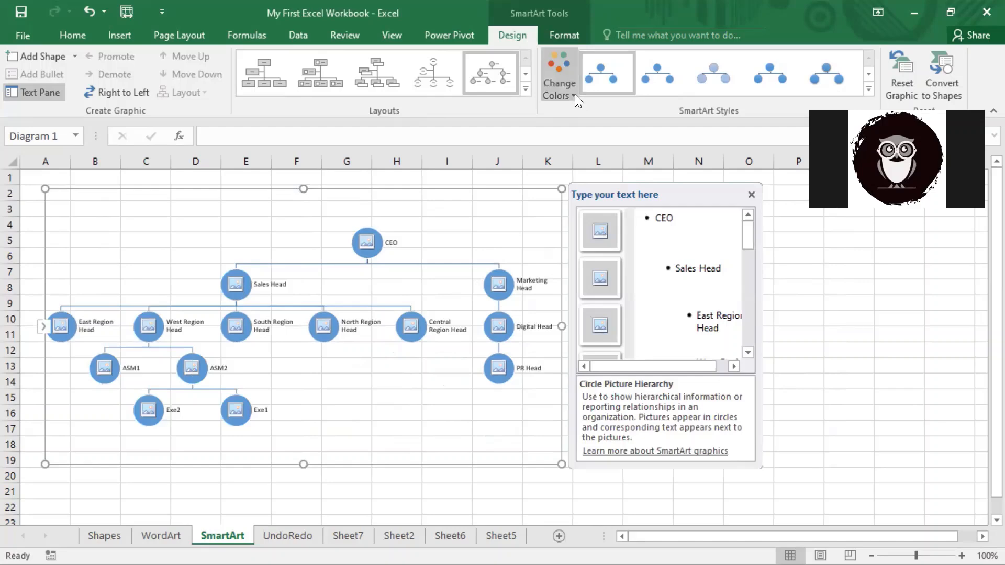
pyautogui.click(575, 95)
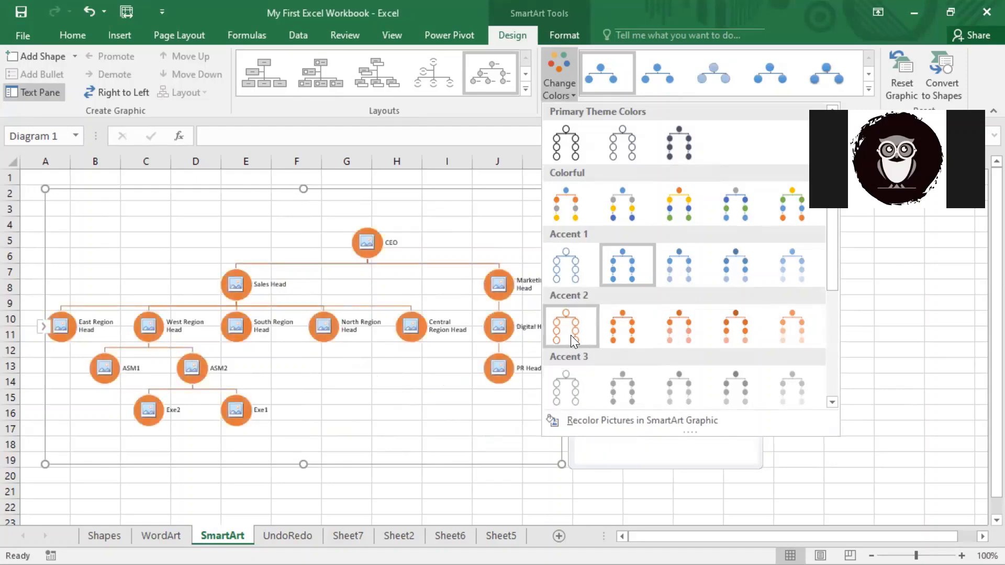
pyautogui.scroll(-3, 575, 331)
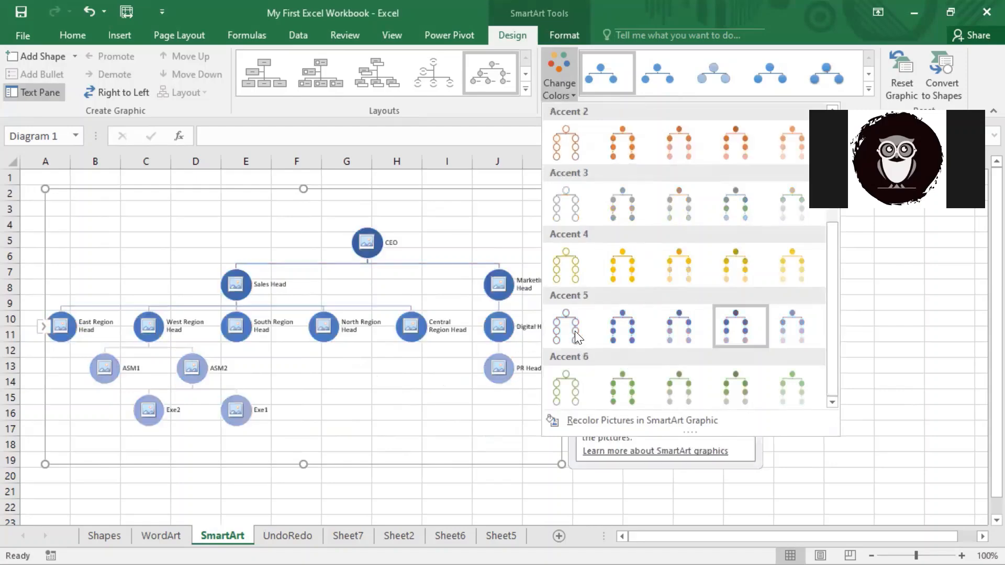
pyautogui.click(601, 422)
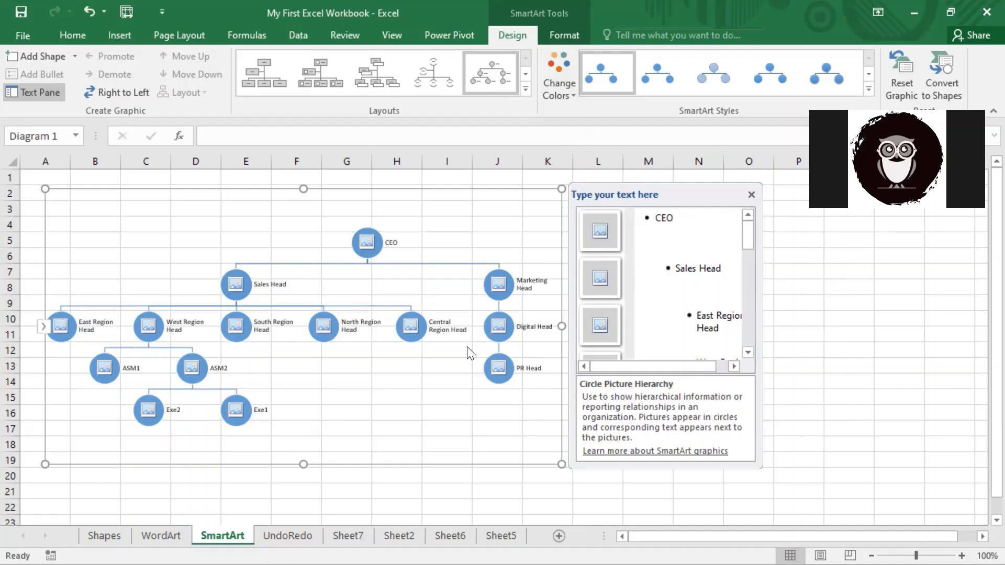
pyautogui.click(556, 74)
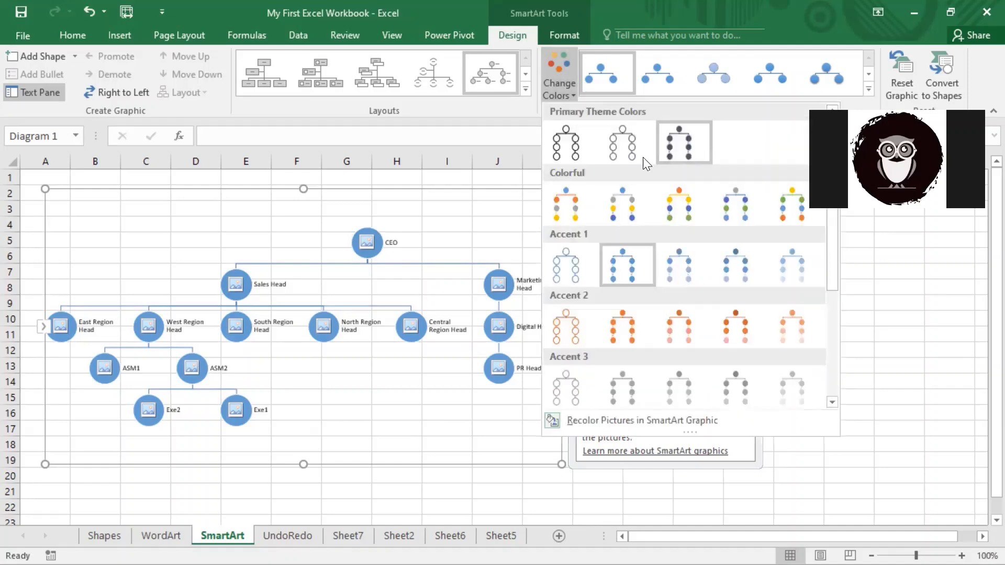
pyautogui.click(624, 205)
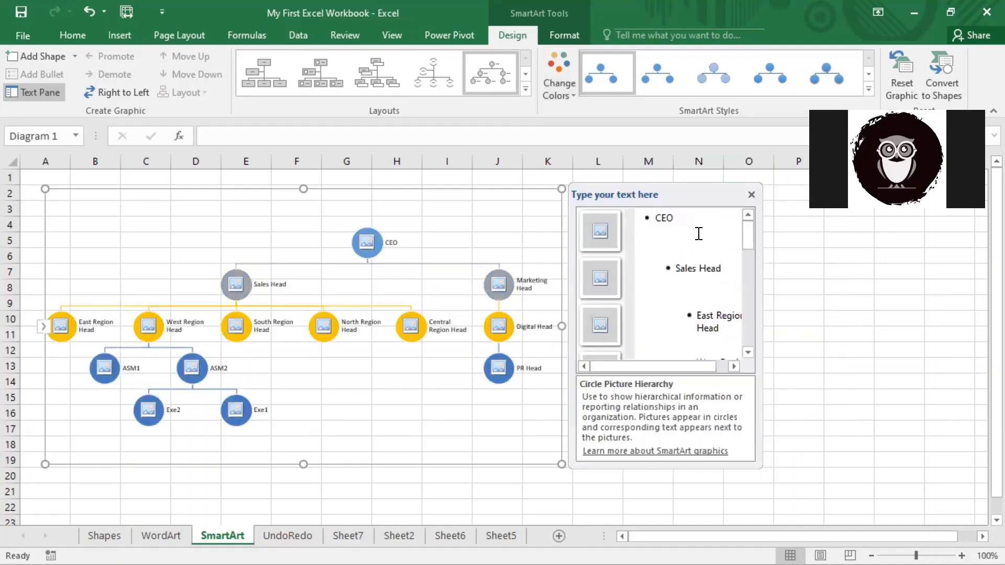
pyautogui.click(868, 74)
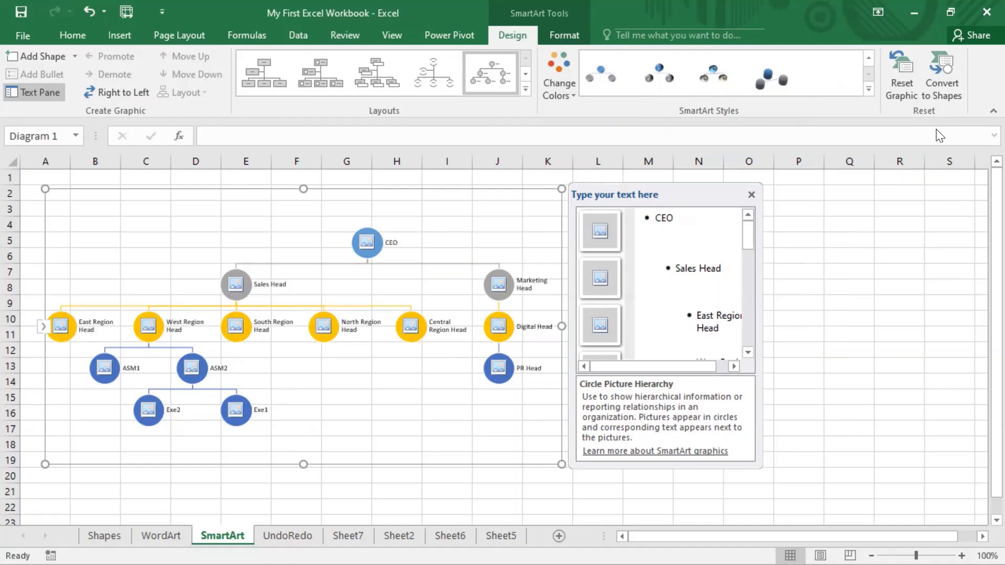
# Reselect the SmartArt and apply the Organization Chart layout from the Layouts gallery.
pyautogui.click(948, 83)
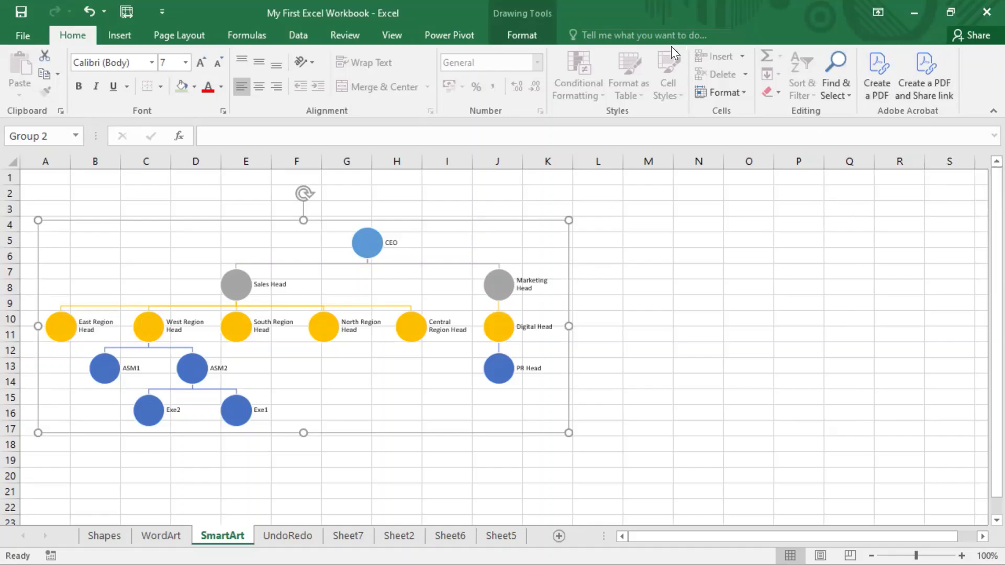
pyautogui.click(519, 37)
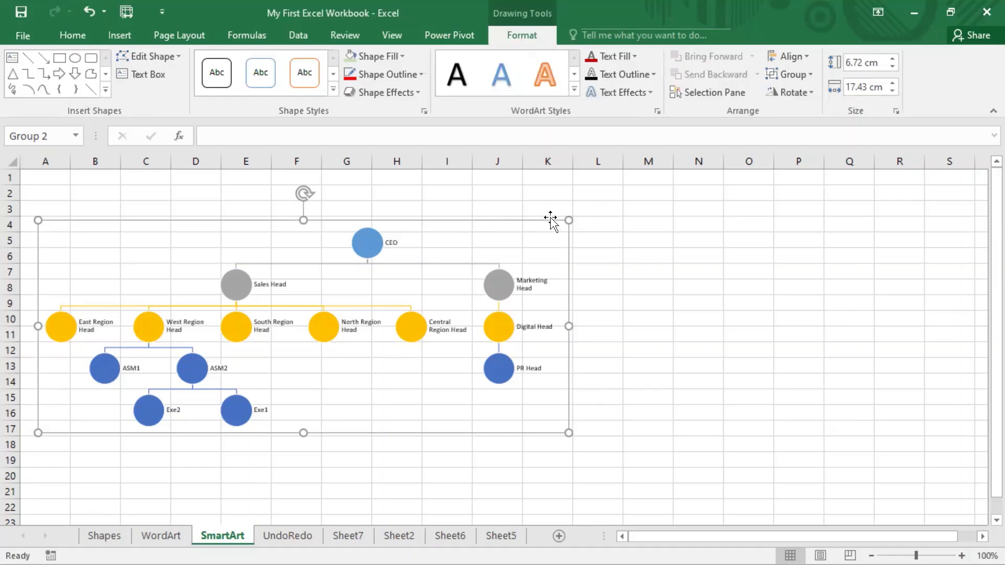
pyautogui.click(537, 241)
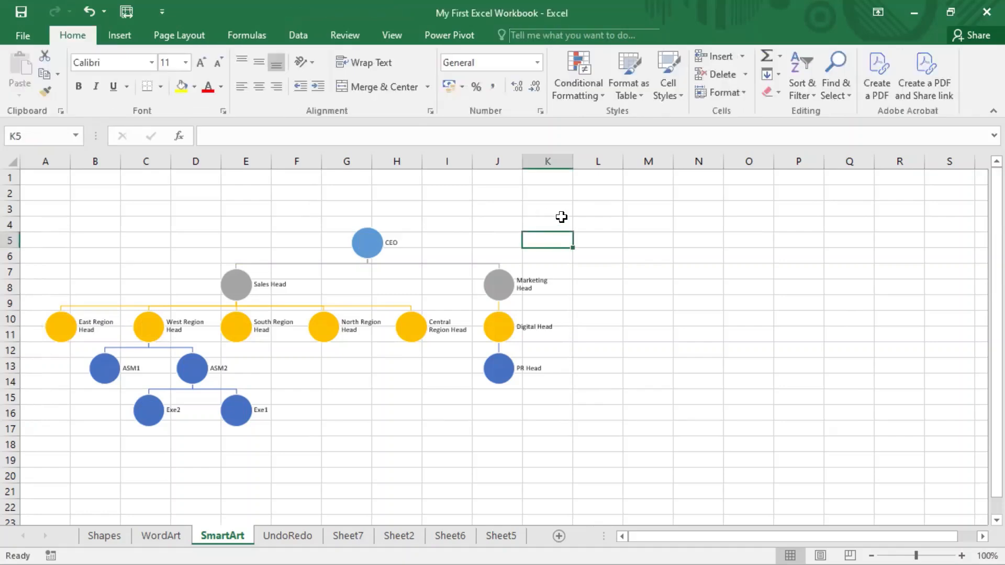
pyautogui.click(560, 218)
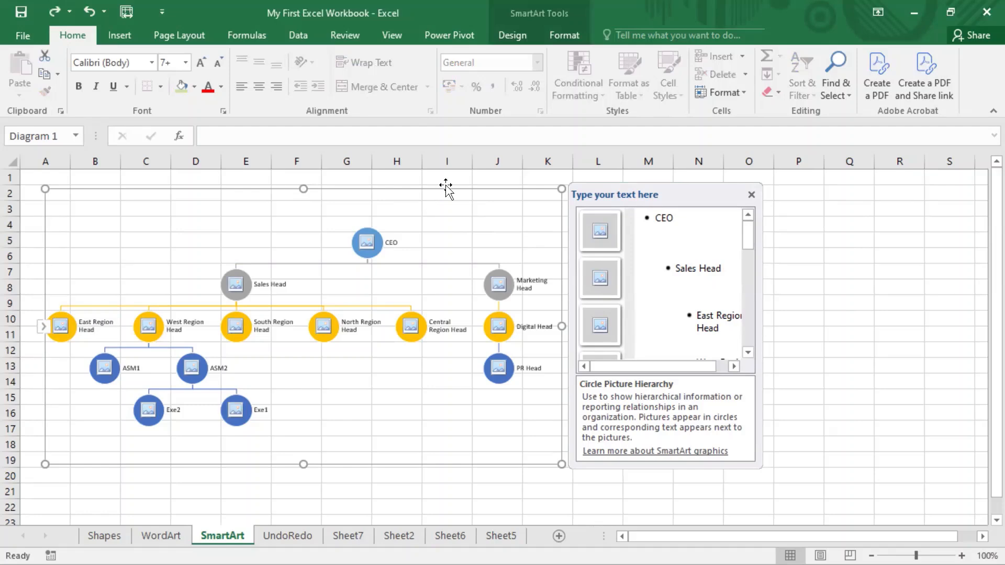
pyautogui.click(509, 35)
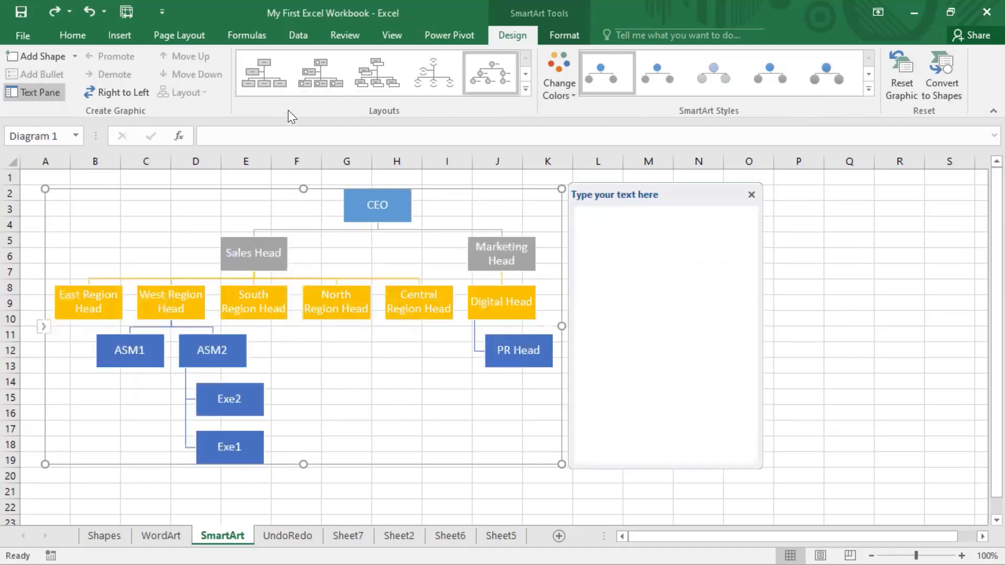
pyautogui.click(264, 80)
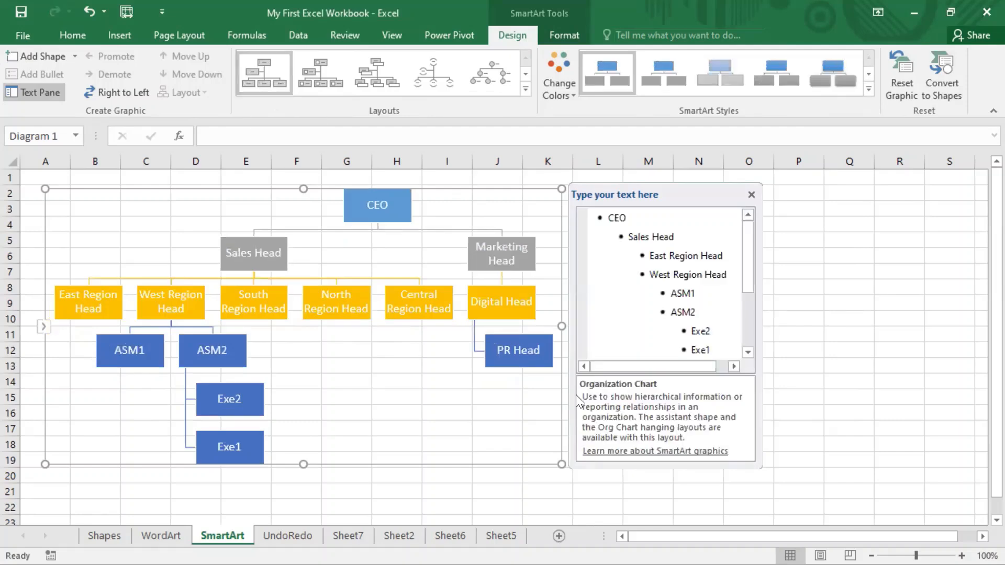
# Shrink the org chart and select cell K4 for the new graphic.
pyautogui.moveTo(562, 464); pyautogui.dragTo(405, 456)
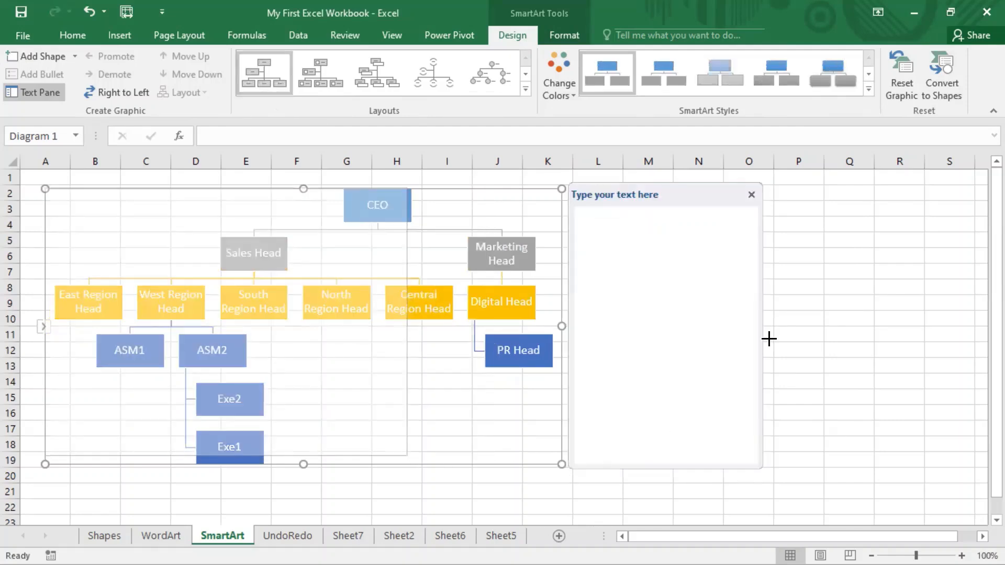
pyautogui.click(698, 287)
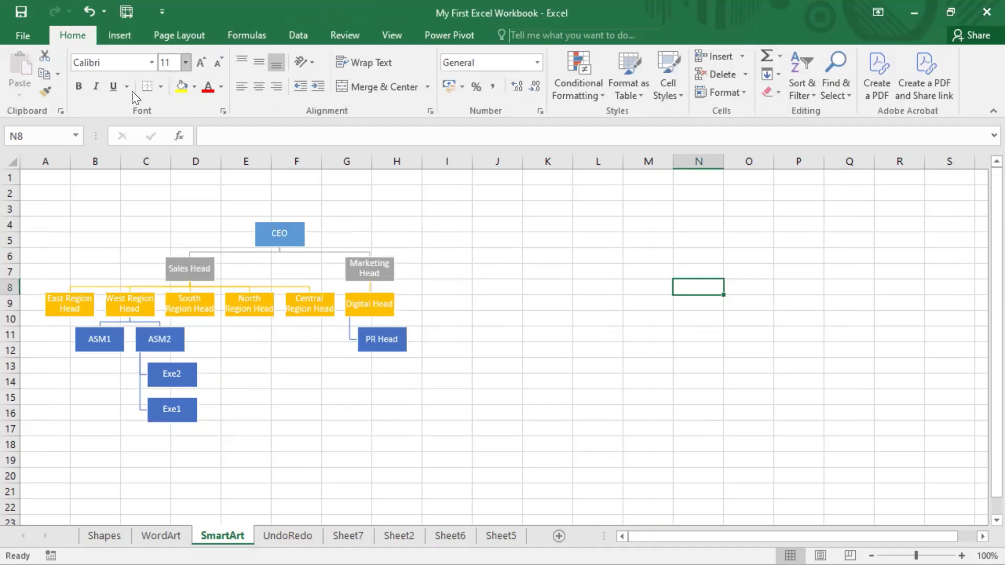
pyautogui.click(508, 193)
pyautogui.click(548, 218)
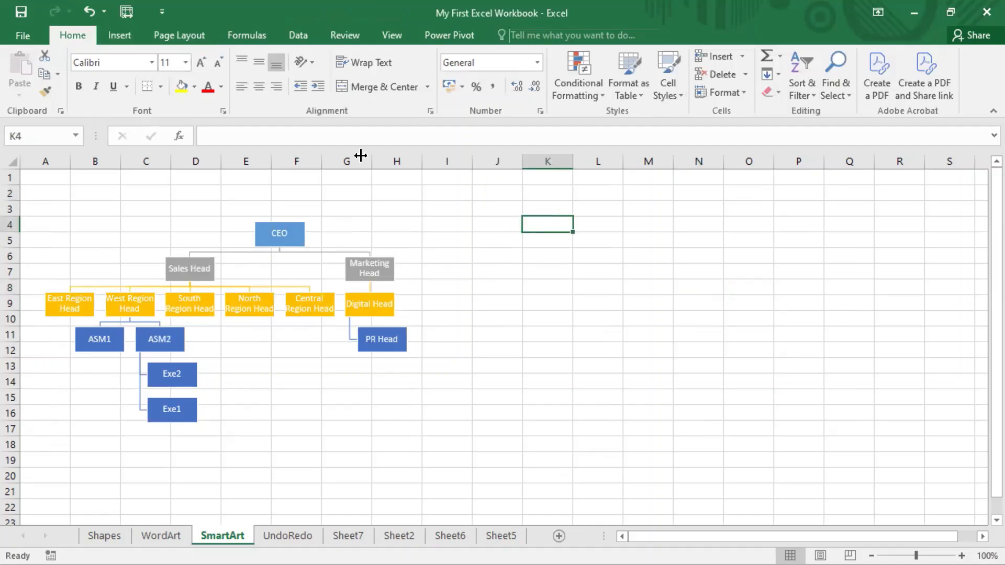
# Insert a Picture Caption List SmartArt from the Picture category.
pyautogui.click(127, 36)
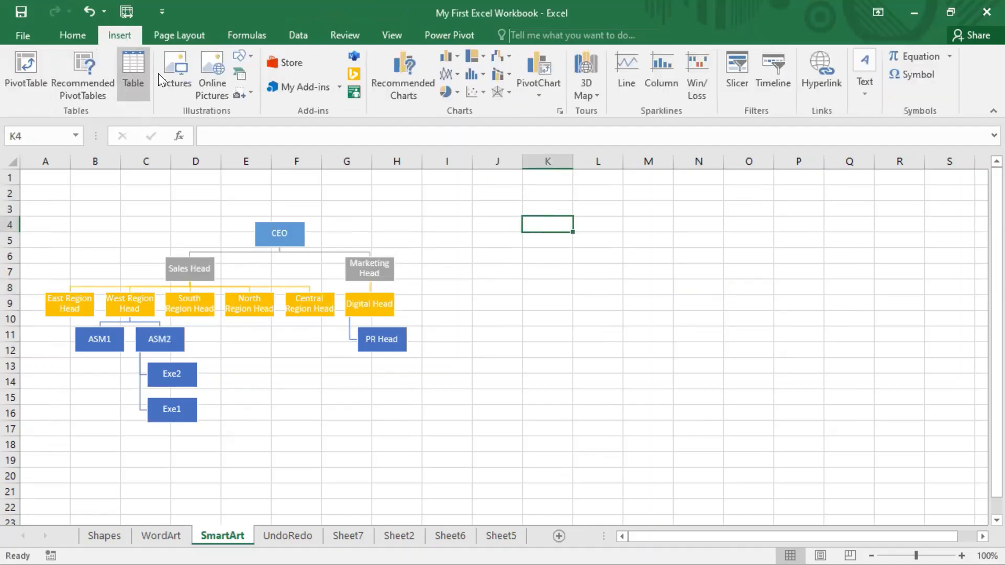
pyautogui.click(241, 58)
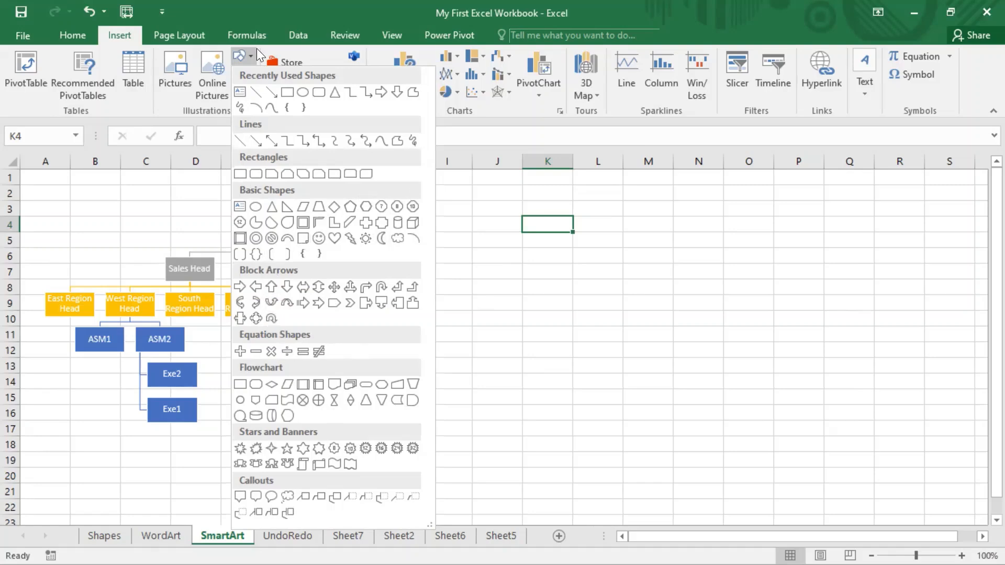
pyautogui.click(232, 69)
pyautogui.click(240, 74)
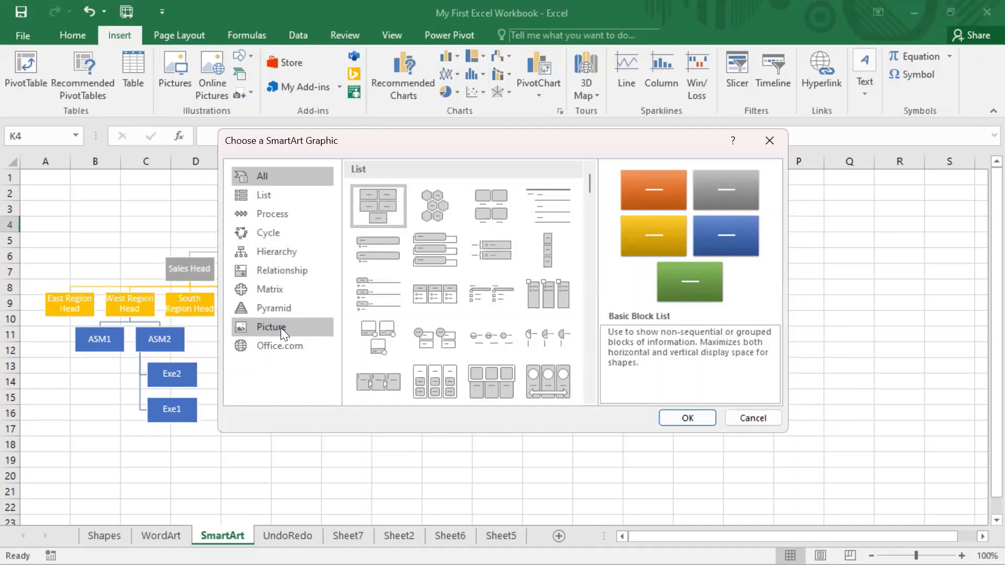
pyautogui.click(281, 327)
pyautogui.click(490, 187)
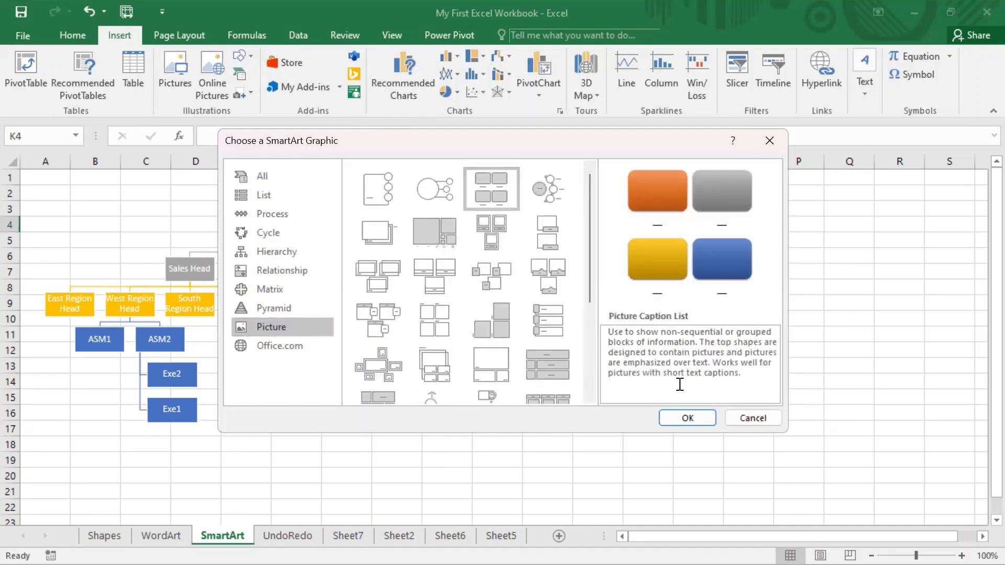
pyautogui.click(684, 417)
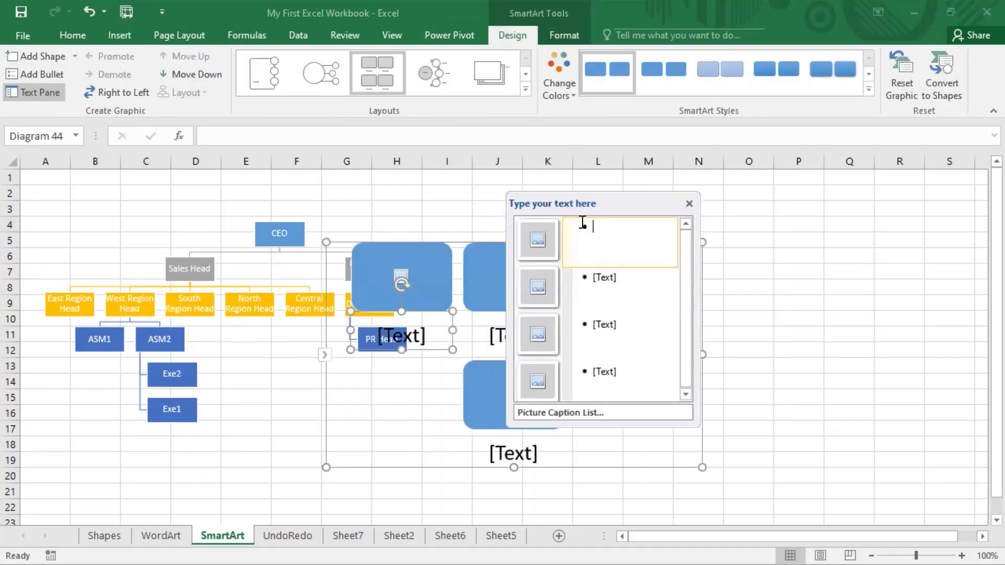
# Insert a thumbs-up smiley from a Bing search for 'smileys' into the first picture slot.
pyautogui.click(533, 244)
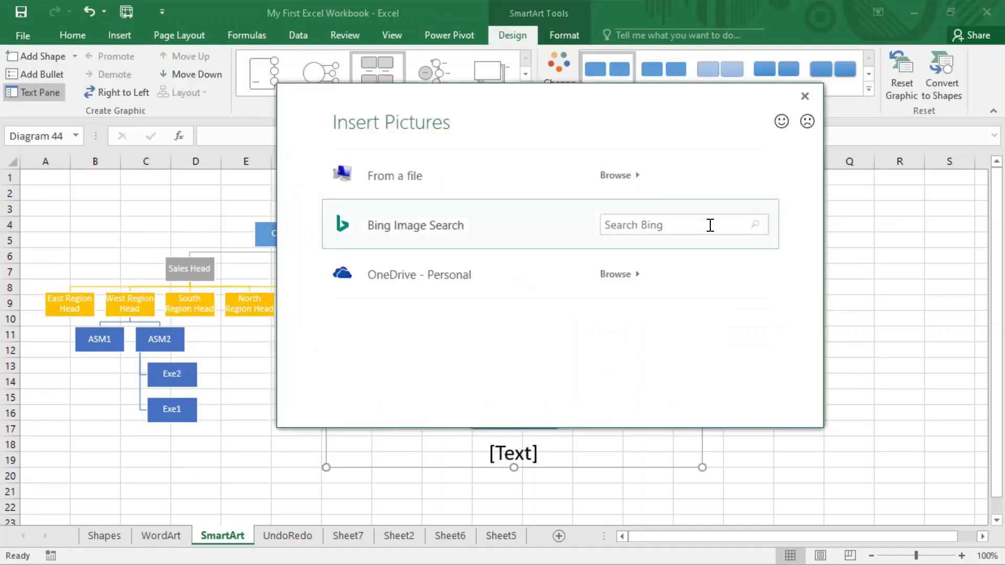
pyautogui.click(706, 222)
pyautogui.write('smileys')
pyautogui.press('Return')
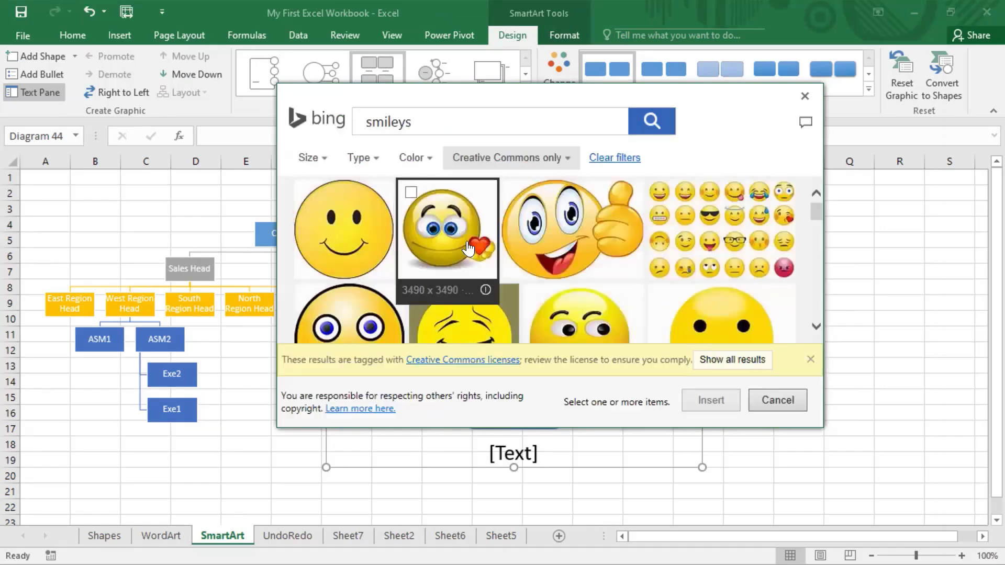
pyautogui.click(575, 232)
pyautogui.click(724, 405)
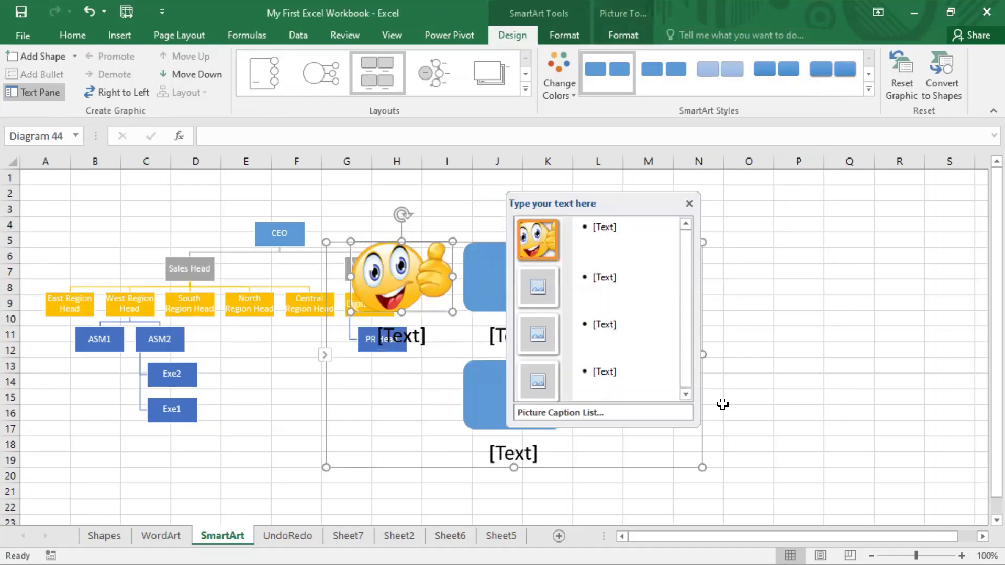
# Move the text pane aside and position the picture list beside the org chart.
pyautogui.moveTo(623, 215); pyautogui.dragTo(914, 362)
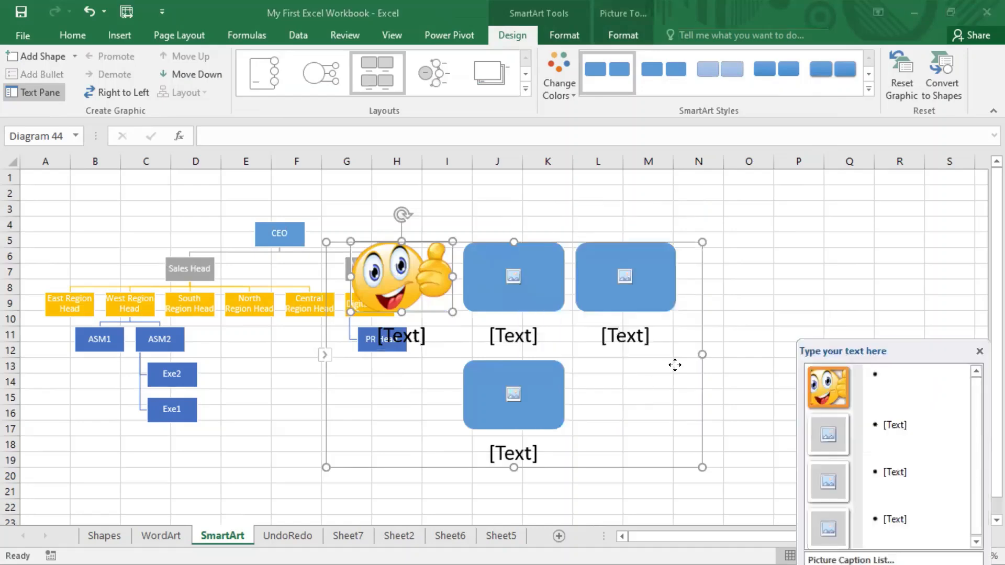
pyautogui.click(675, 374)
pyautogui.moveTo(702, 377); pyautogui.dragTo(795, 331)
pyautogui.moveTo(567, 214); pyautogui.dragTo(620, 240)
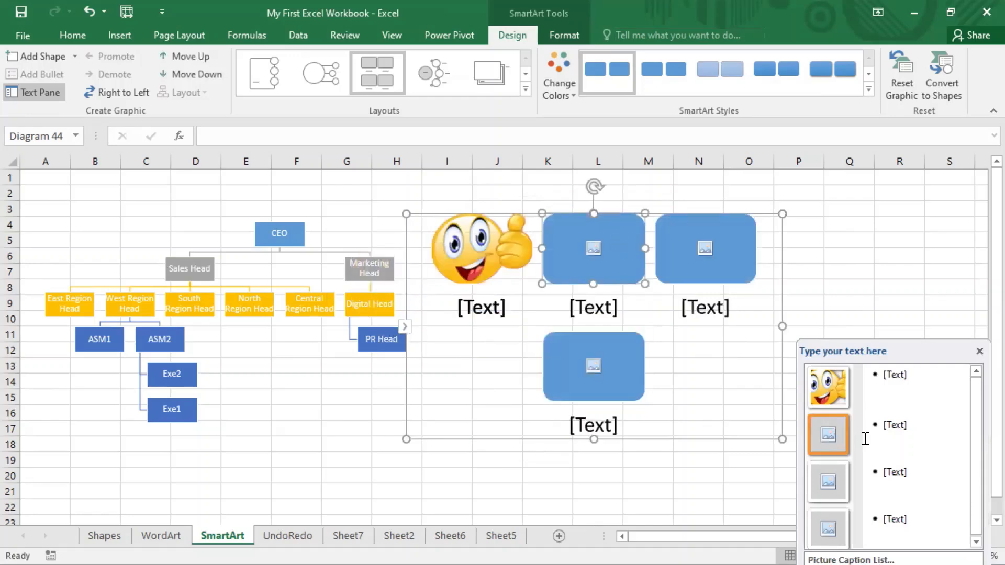
# Insert a plain yellow smiley from a Bing 'smileys' search into the second picture slot.
pyautogui.doubleClick(568, 235)
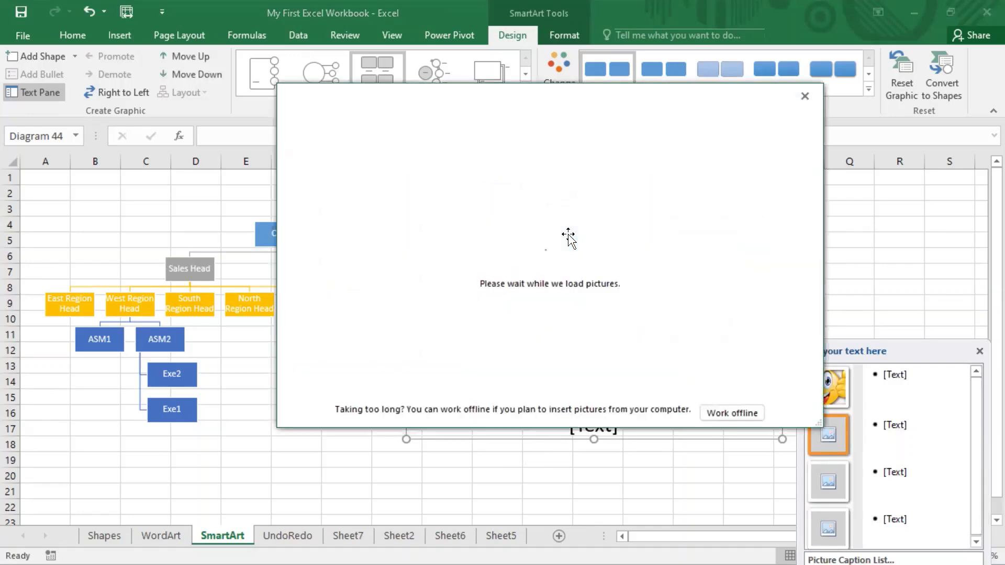
pyautogui.click(663, 222)
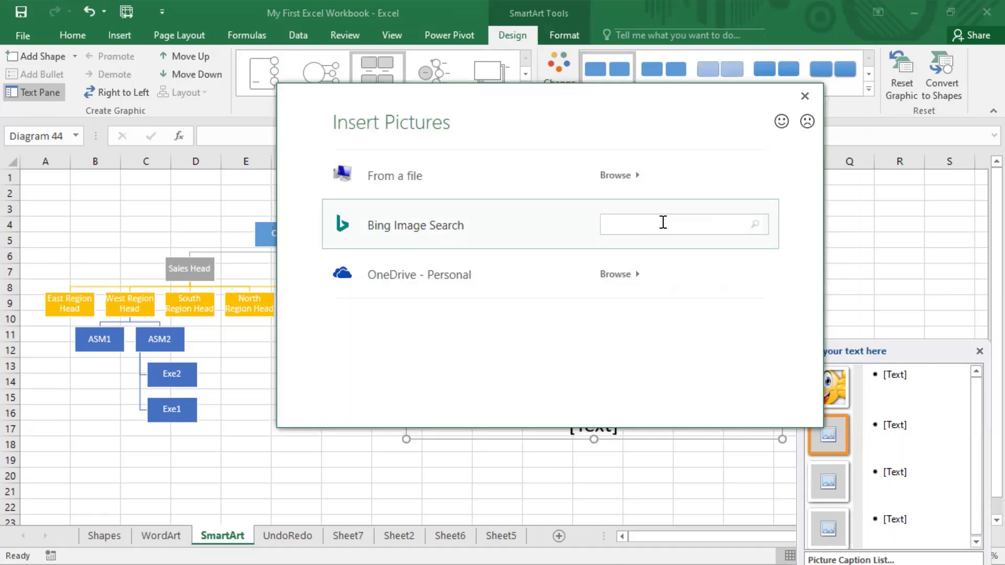
pyautogui.write('smileys')
pyautogui.press('Return')
pyautogui.scroll(-1, 565, 232)
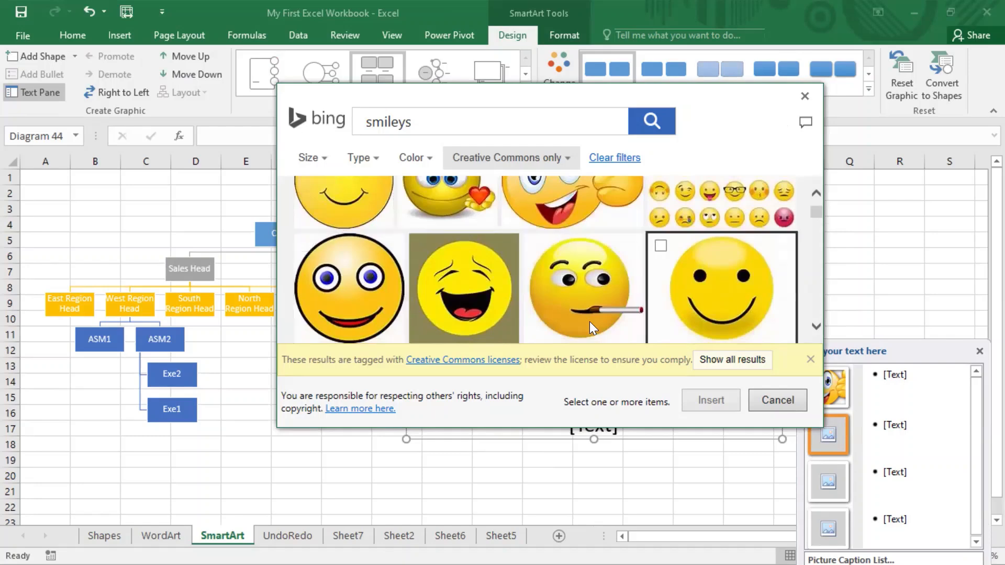
pyautogui.click(680, 314)
pyautogui.click(717, 399)
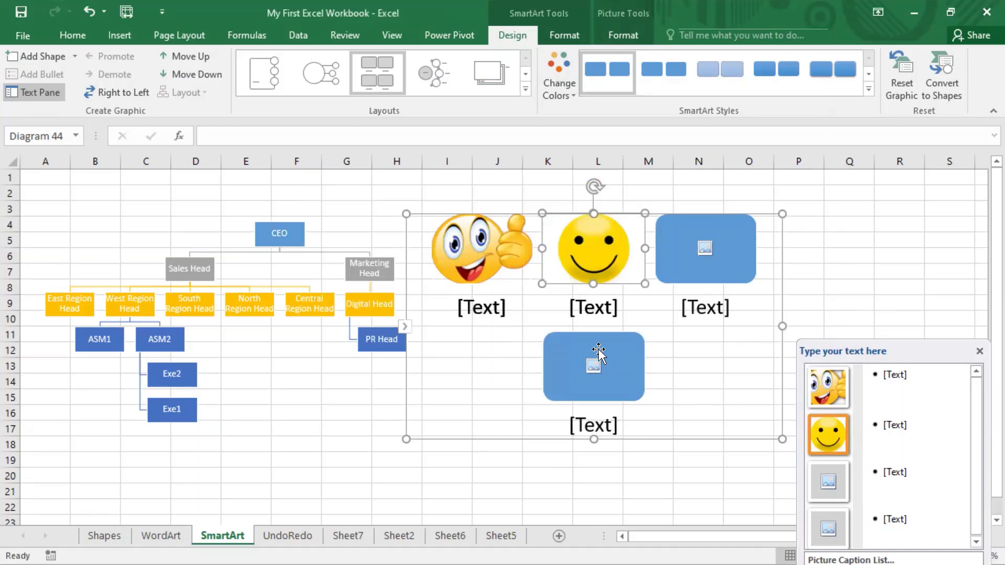
pyautogui.click(709, 403)
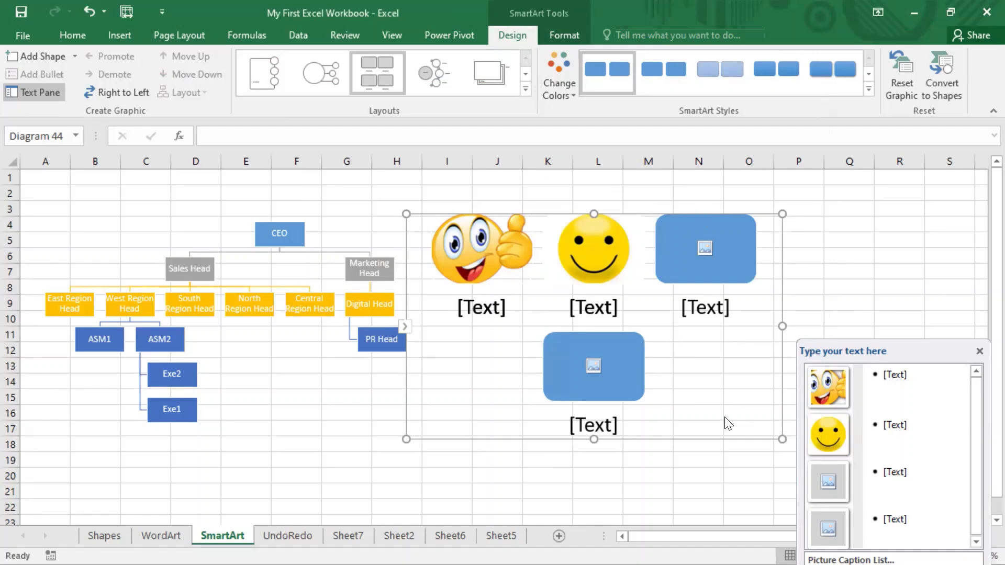
pyautogui.click(980, 1)
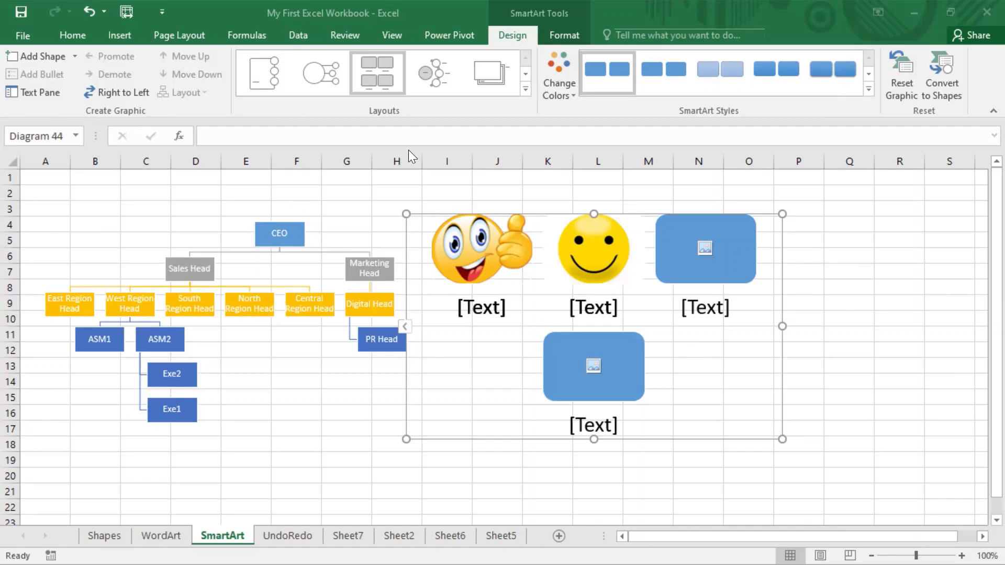
pyautogui.click(121, 34)
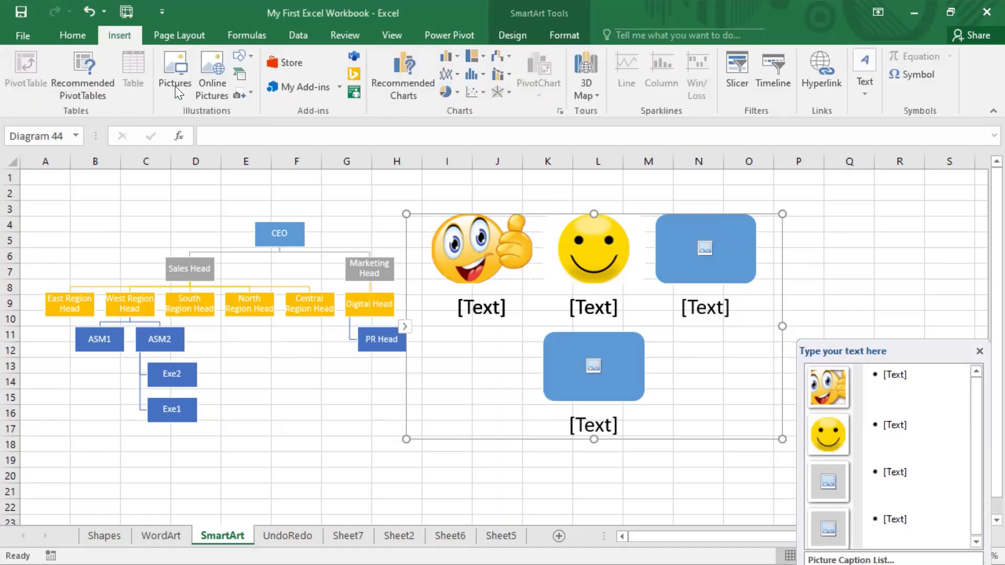
pyautogui.click(241, 76)
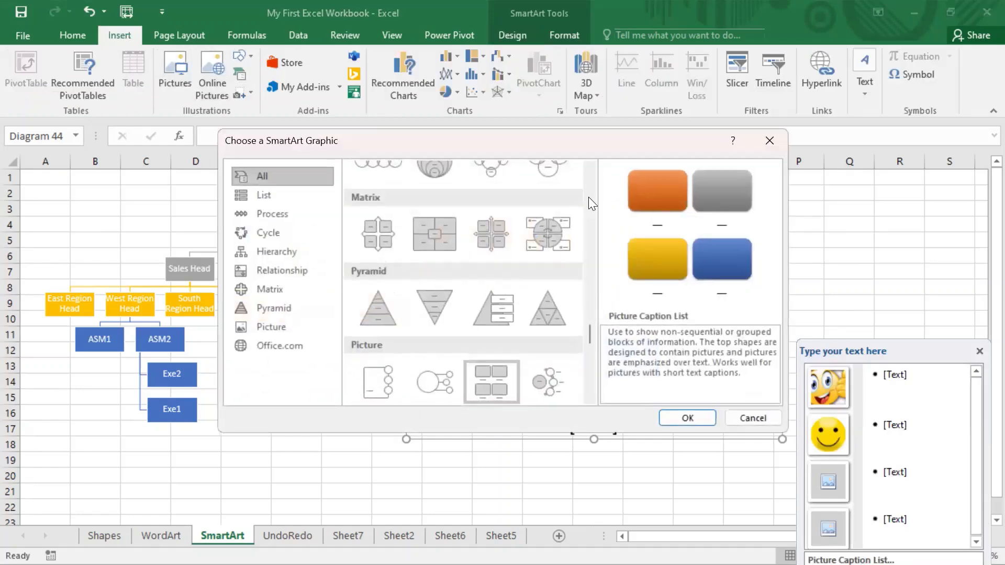
pyautogui.click(283, 214)
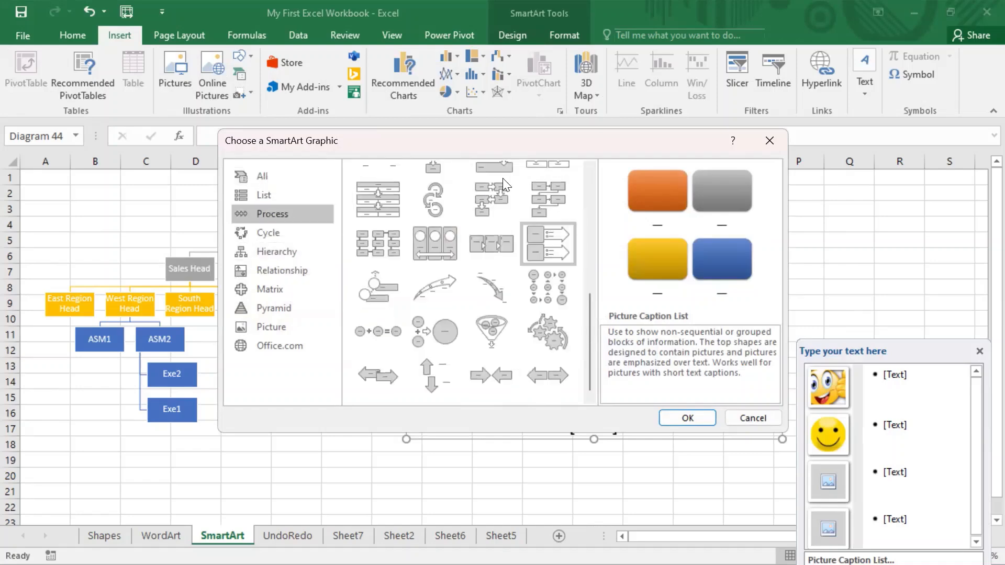
pyautogui.scroll(5, 502, 178)
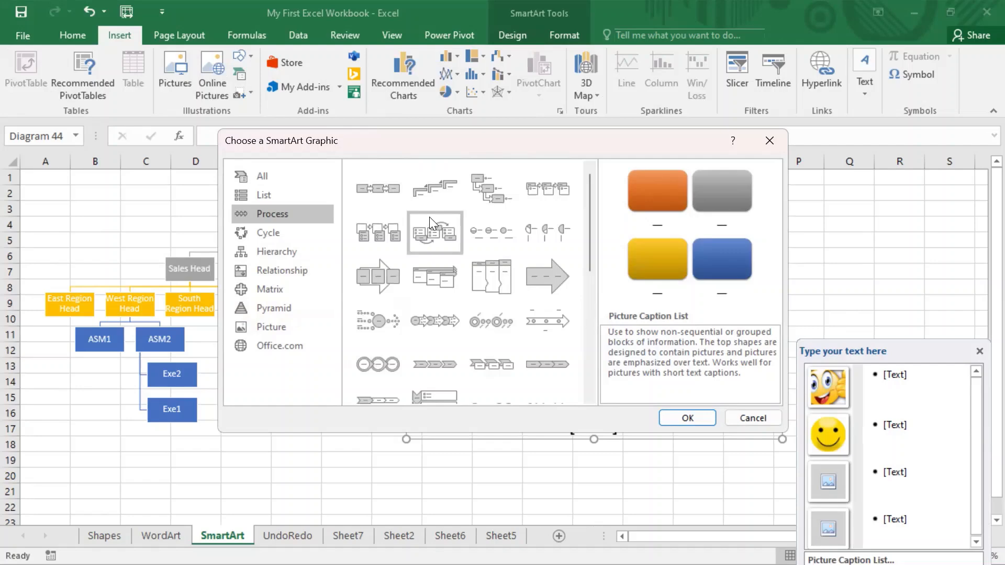
pyautogui.click(752, 418)
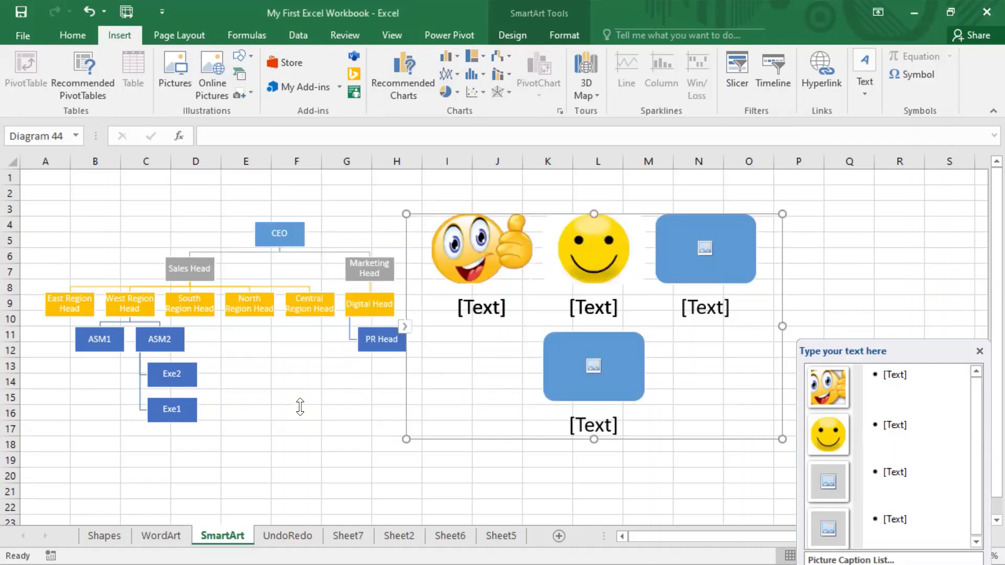
pyautogui.click(301, 408)
# Select the Picture Caption List, then click empty cells to deselect all graphics.
pyautogui.click(717, 406)
pyautogui.click(492, 470)
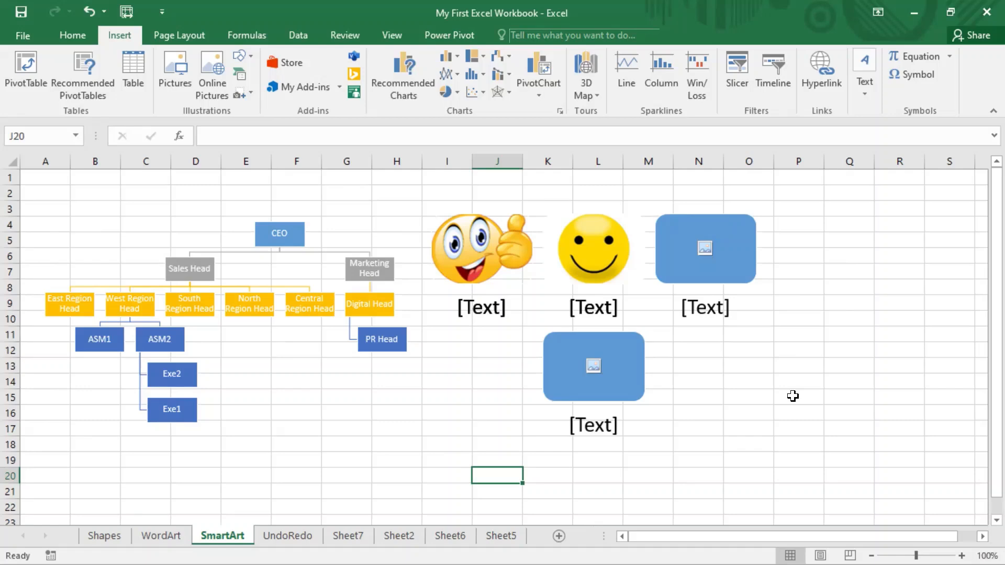
pyautogui.click(910, 383)
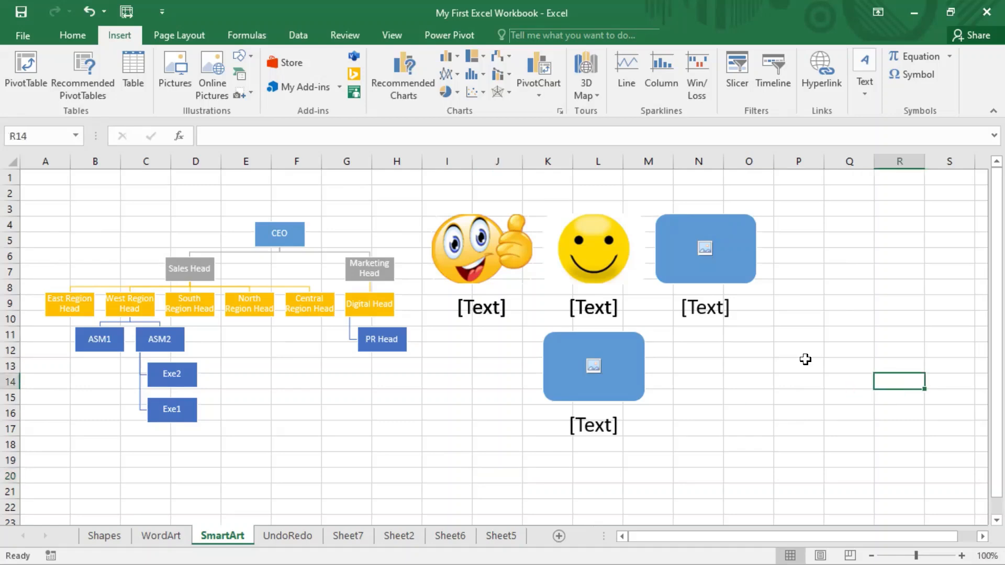